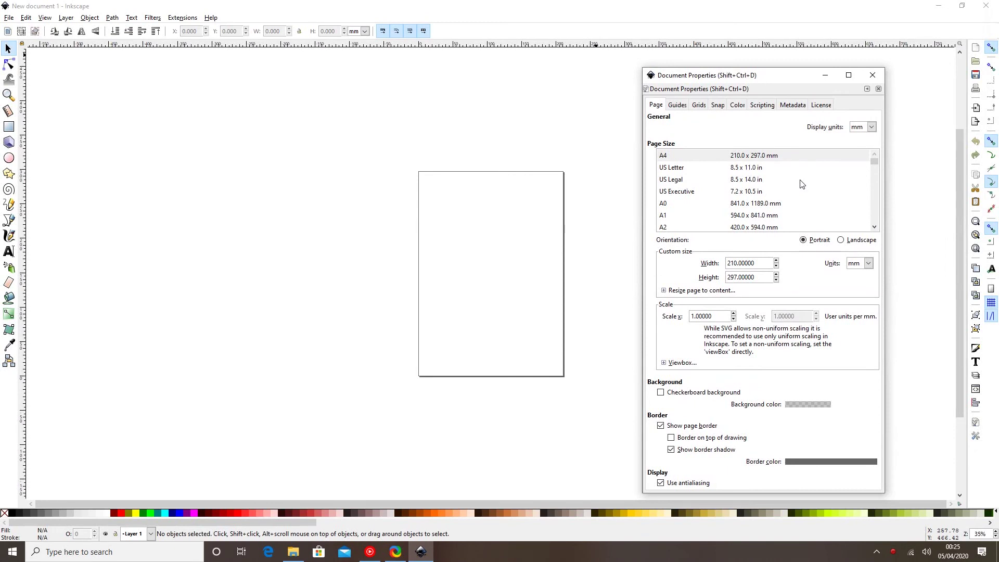
# - Set both the document's display units and the custom page size units to inches
pyautogui.moveTo(873, 159)
pyautogui.mouseDown()
pyautogui.moveTo(878, 219)
pyautogui.moveTo(878, 155)
pyautogui.mouseUp()
pyautogui.click(871, 127)
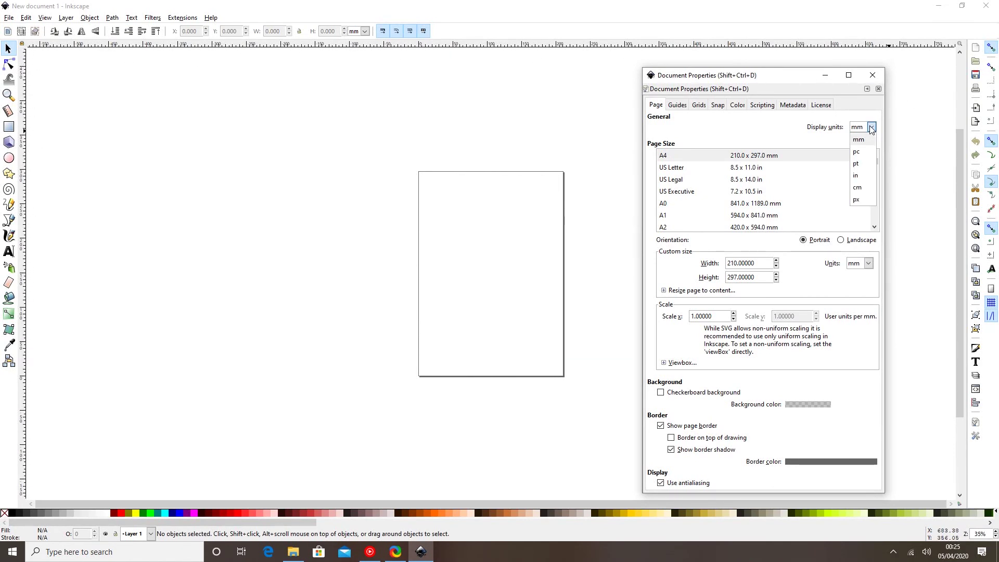
pyautogui.click(864, 178)
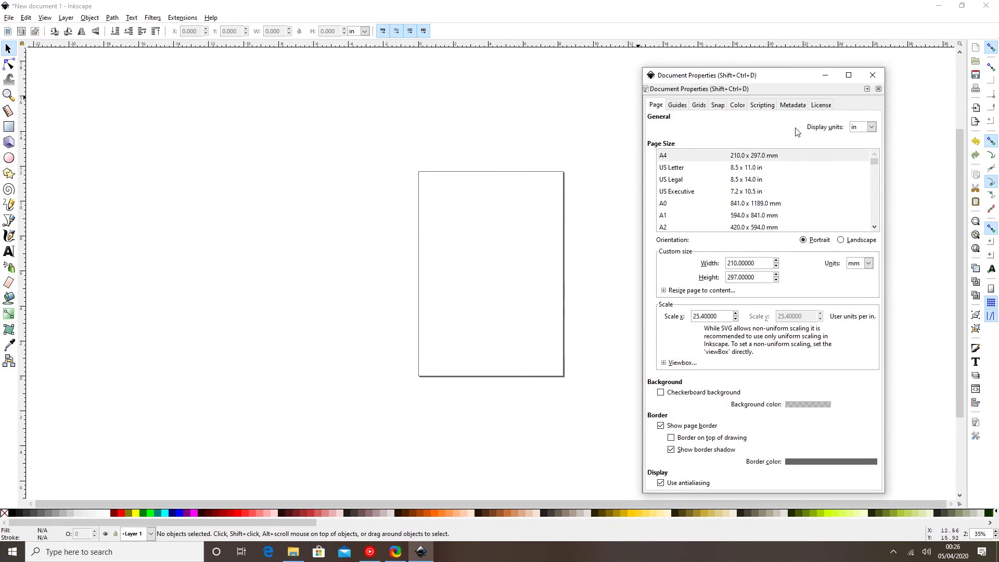
pyautogui.click(868, 264)
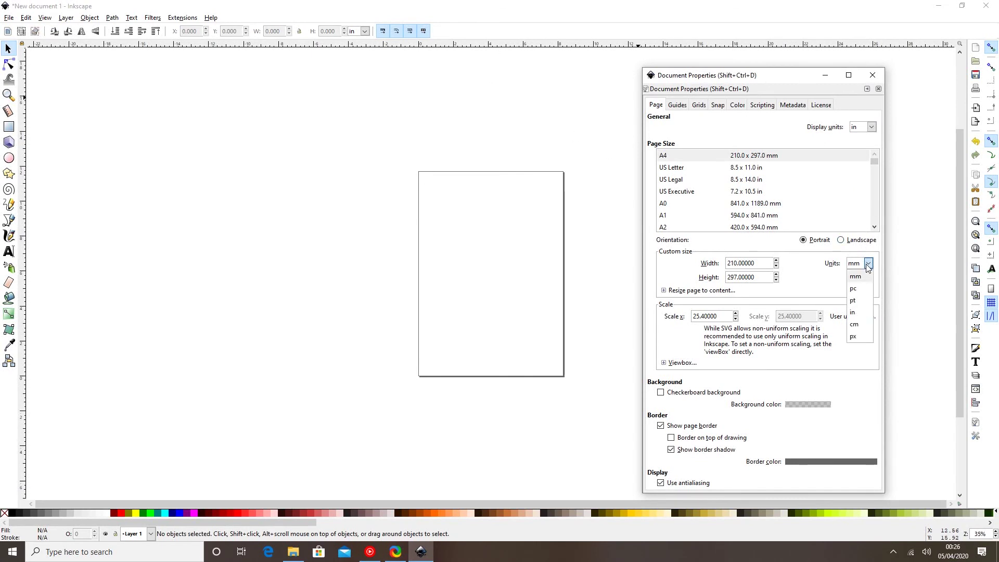
pyautogui.click(854, 312)
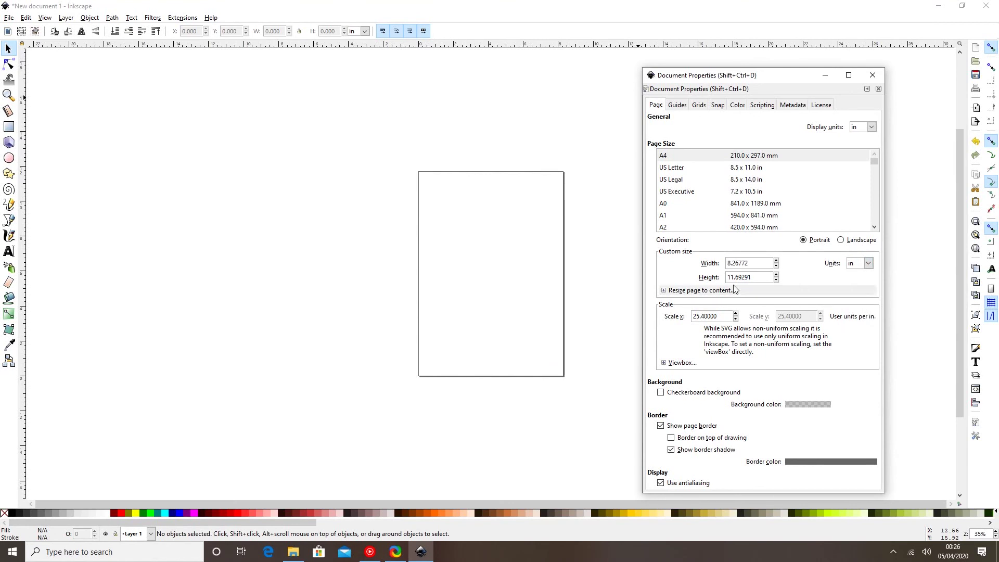
# - Set the custom page size to 12 in wide by 12 in high and close the document properties
pyautogui.click(753, 263)
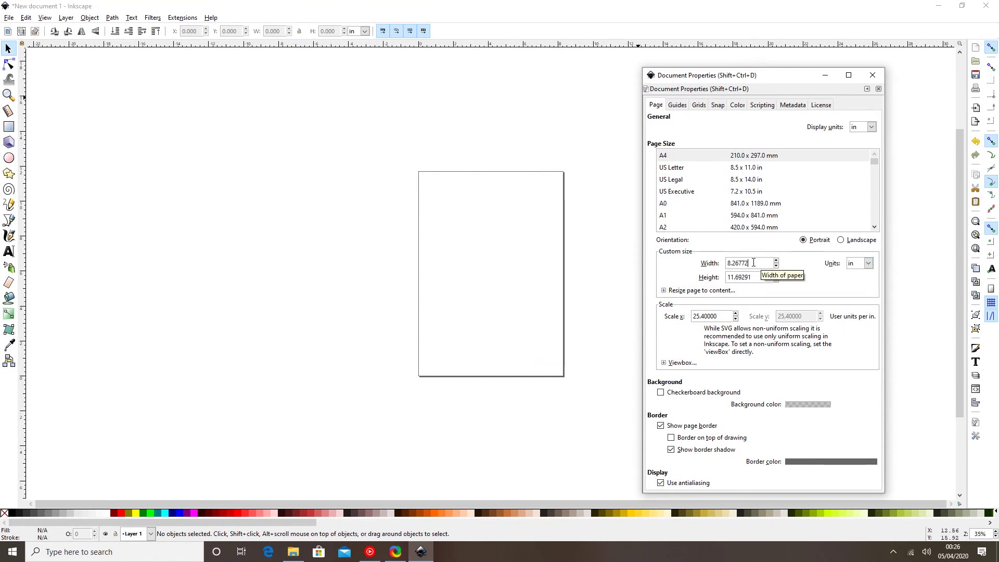
pyautogui.press('BackSpace')
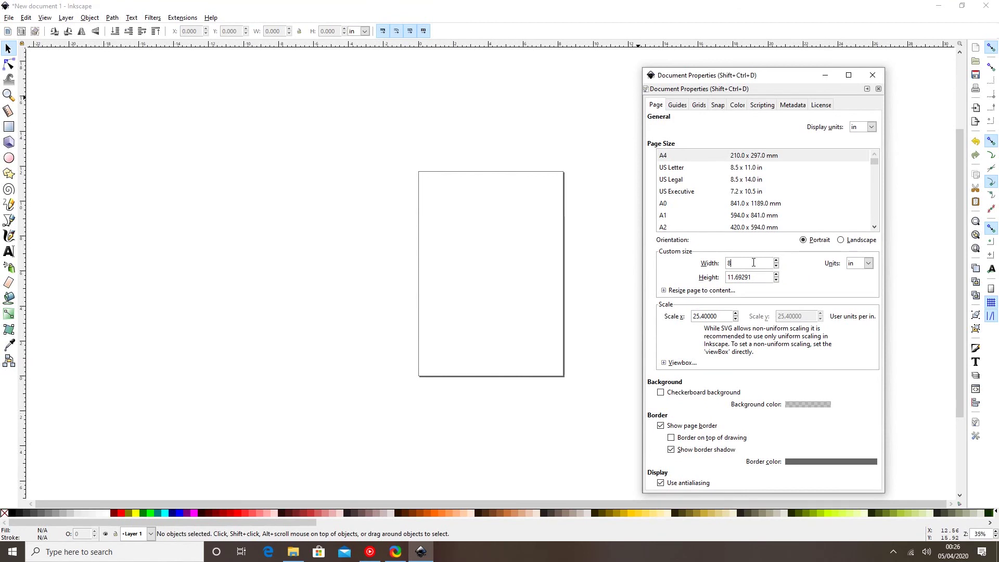
pyautogui.write('12')
pyautogui.click(760, 279)
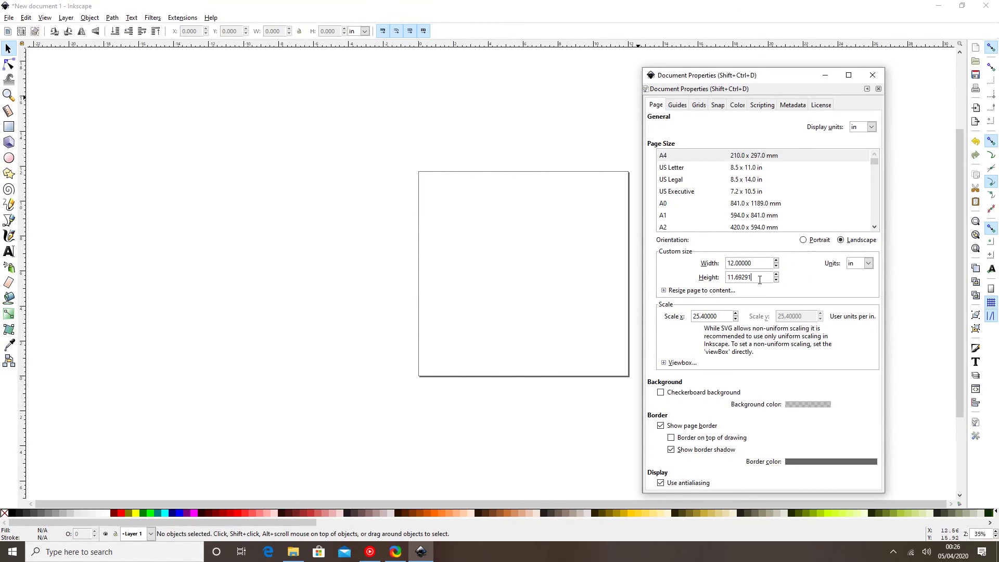
pyautogui.press('BackSpace')
pyautogui.press('BackSpace')
pyautogui.press('BackSpace')
pyautogui.press('BackSpace')
pyautogui.press('BackSpace')
pyautogui.press('BackSpace')
pyautogui.press('BackSpace')
pyautogui.press('BackSpace')
pyautogui.write('12')
pyautogui.press('Return')
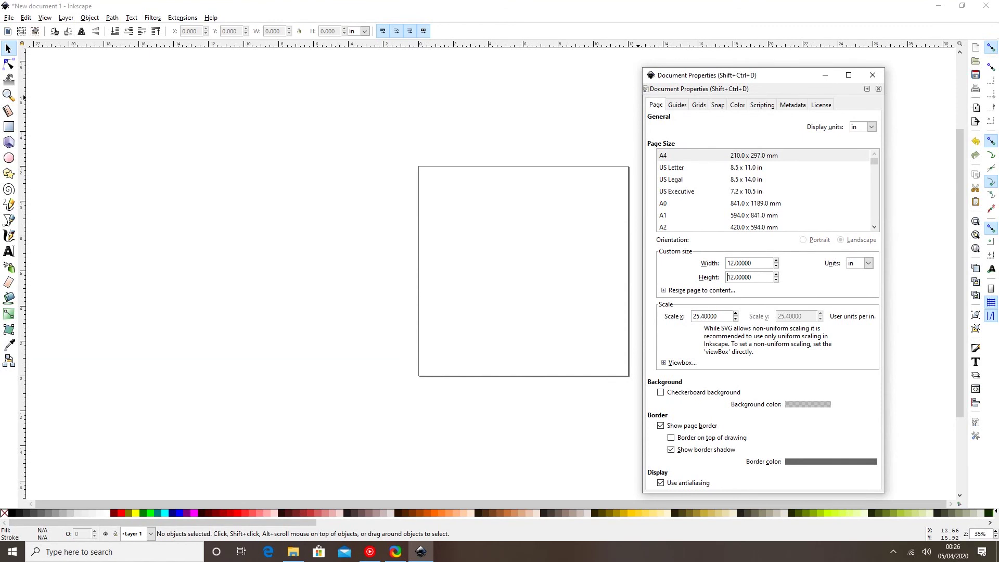
pyautogui.click(874, 74)
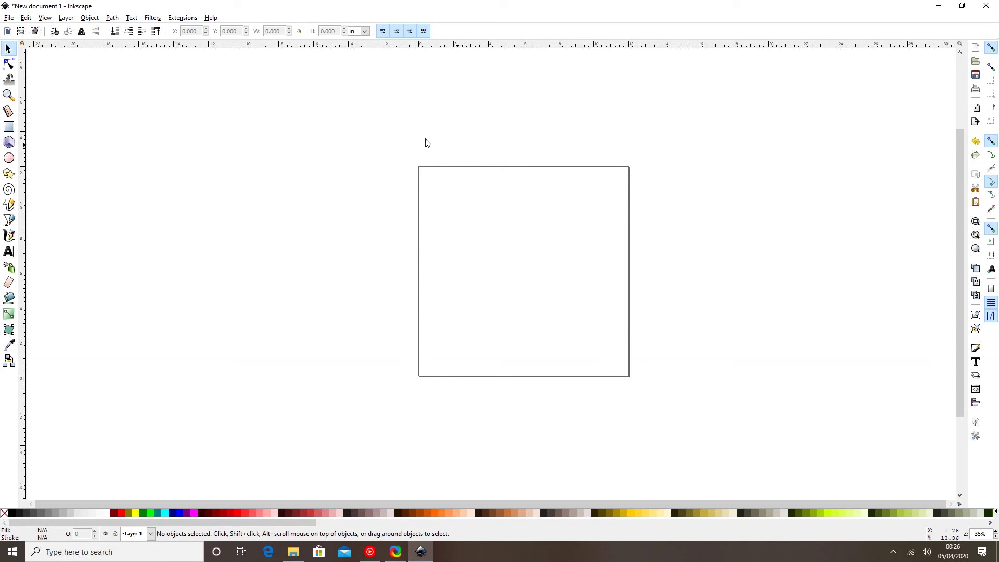
# - Add the text "Start 2 Print" in the upper half of the page
pyautogui.click(9, 251)
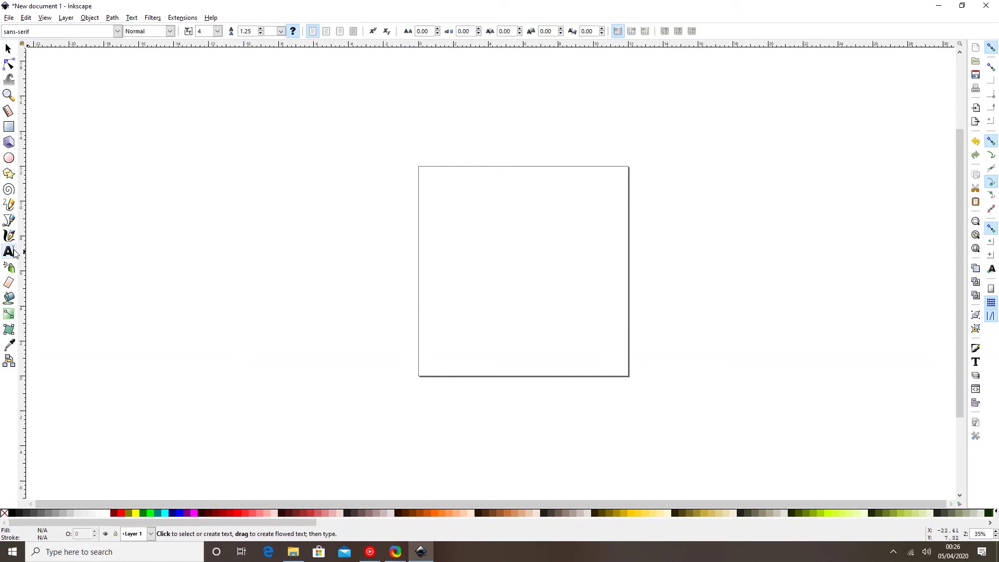
pyautogui.click(457, 238)
pyautogui.write('Start 2 Print')
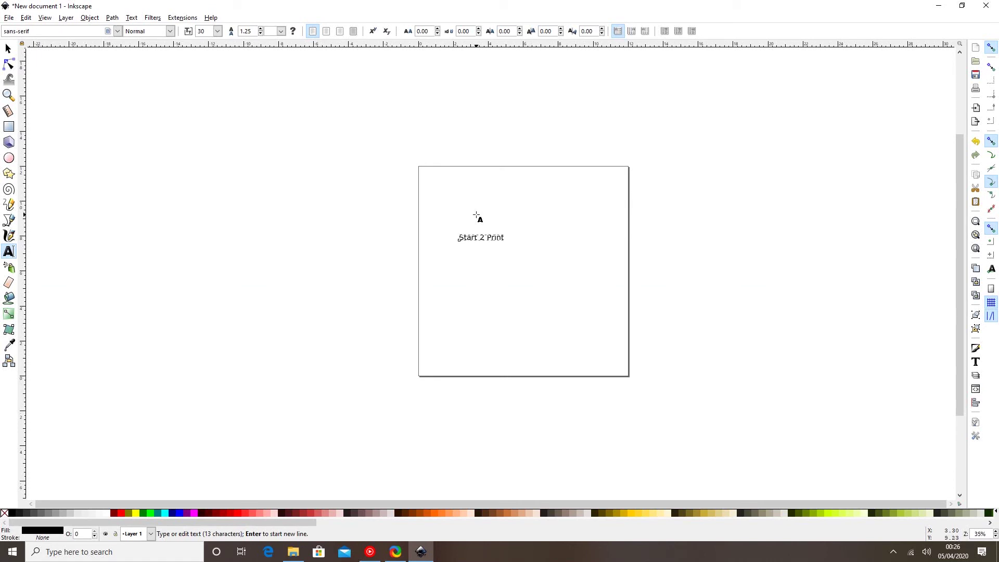
# - Scale the text up to about 7.3 in wide by 1.6 in high
pyautogui.click(8, 49)
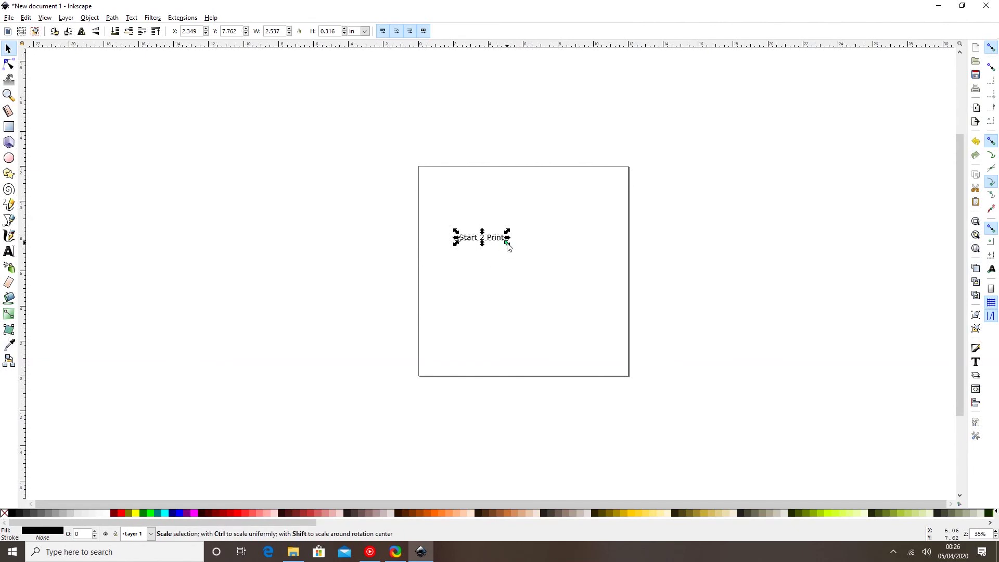
pyautogui.moveTo(507, 243); pyautogui.dragTo(576, 345)
pyautogui.moveTo(575, 255)
pyautogui.mouseDown()
pyautogui.moveTo(593, 308)
pyautogui.moveTo(572, 265)
pyautogui.moveTo(604, 286)
pyautogui.moveTo(582, 290)
pyautogui.moveTo(584, 266)
pyautogui.mouseUp()
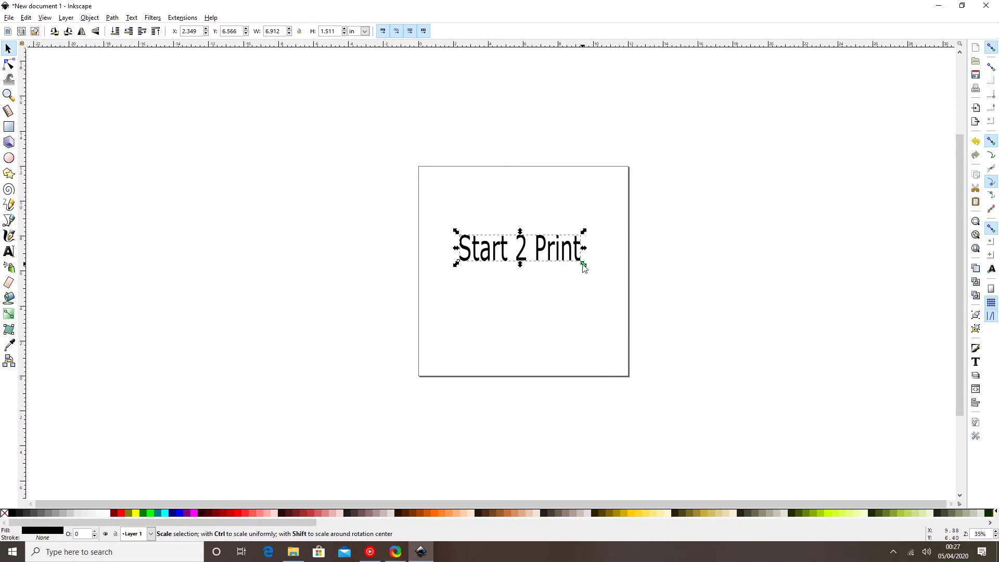
pyautogui.press('ctrl')
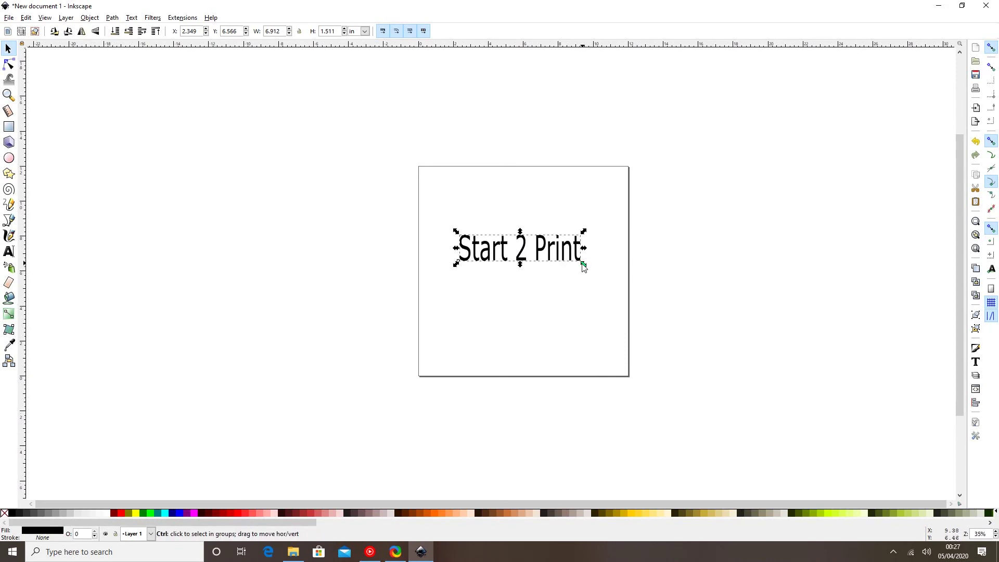
pyautogui.moveTo(583, 267)
pyautogui.mouseDown()
pyautogui.moveTo(769, 461)
pyautogui.moveTo(666, 344)
pyautogui.moveTo(591, 279)
pyautogui.mouseUp()
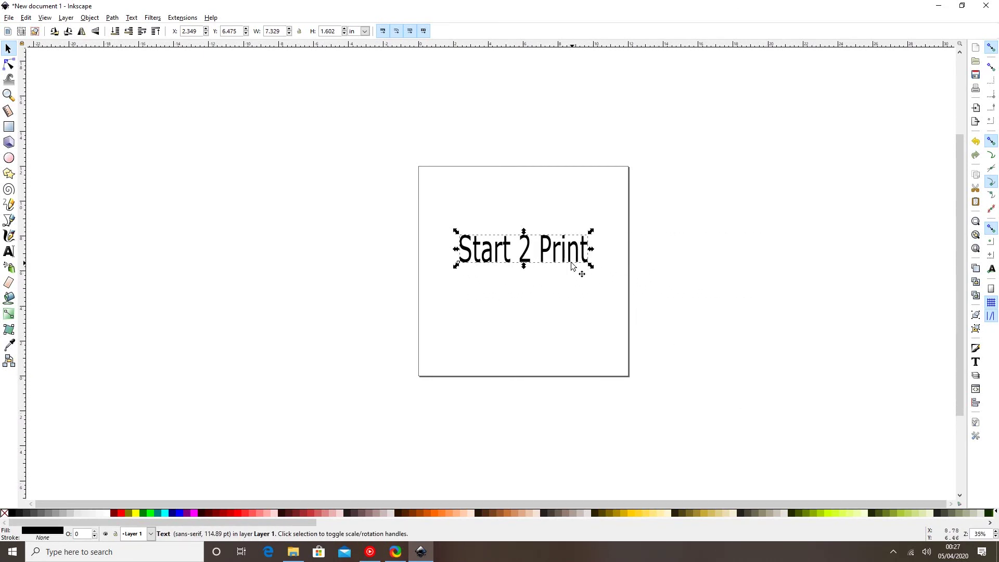
# - Change the font of the "Start 2 Print" text to MV Boli
pyautogui.press('Escape')
pyautogui.click(522, 249)
pyautogui.click(9, 251)
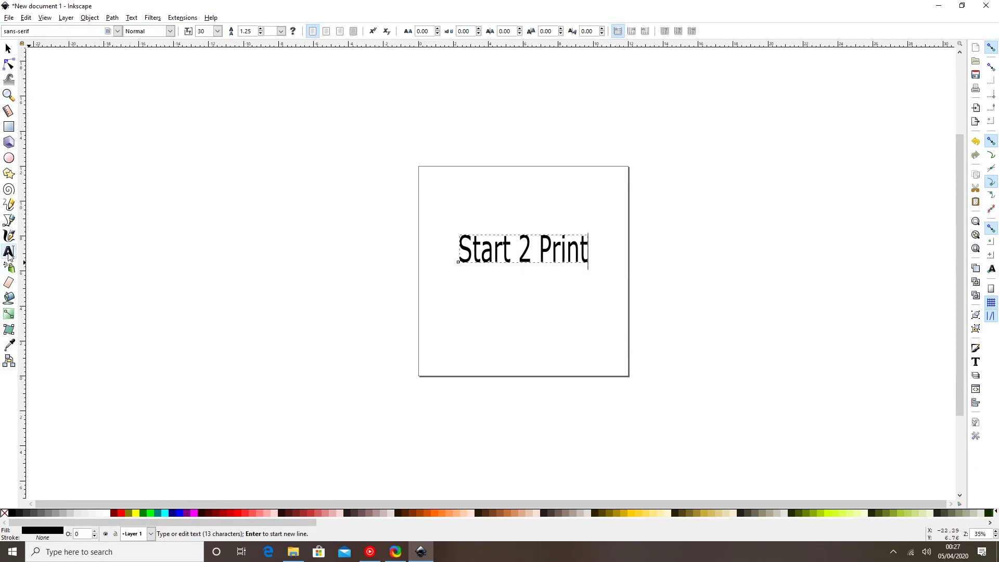
pyautogui.click(118, 31)
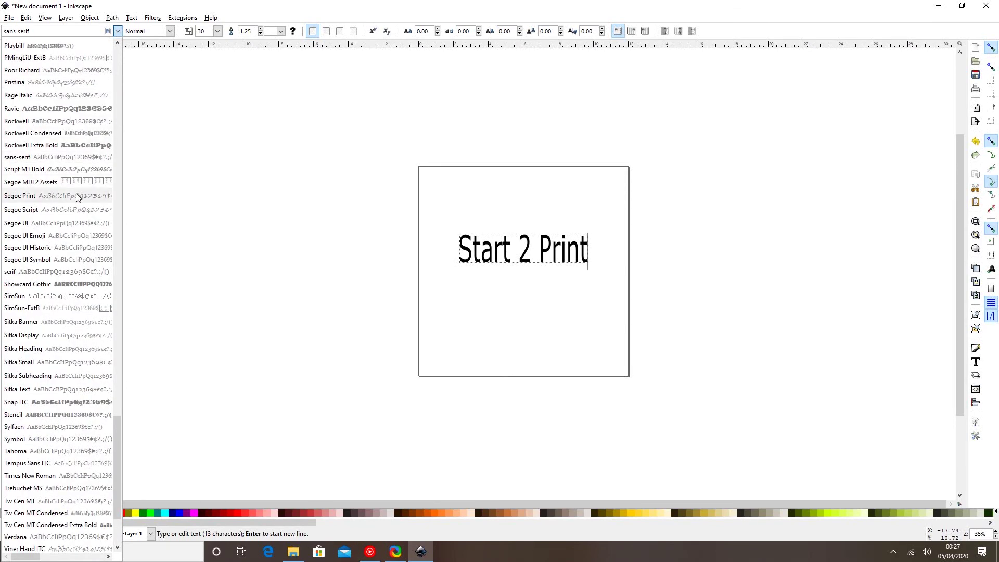
pyautogui.scroll(12, 76, 196)
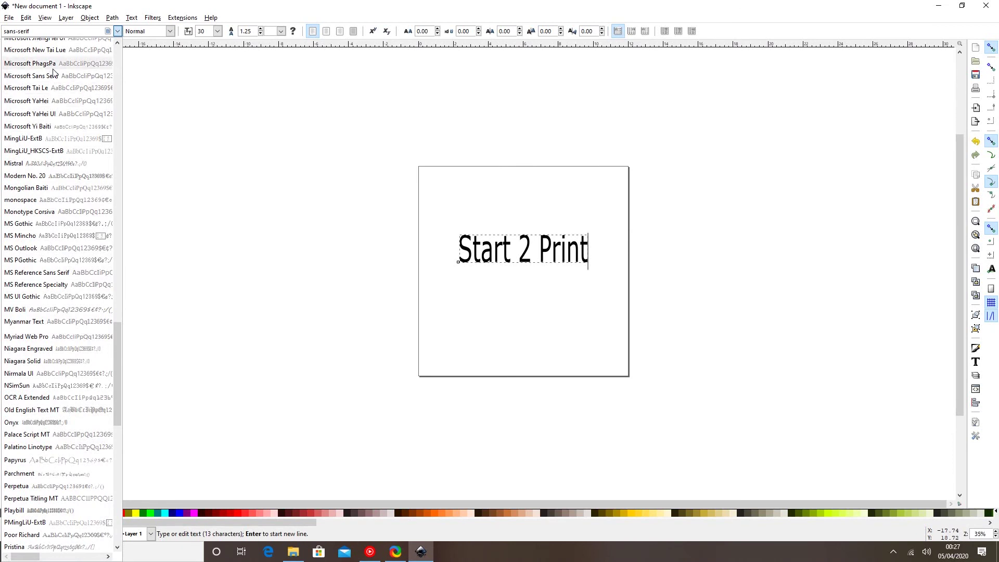
pyautogui.click(41, 310)
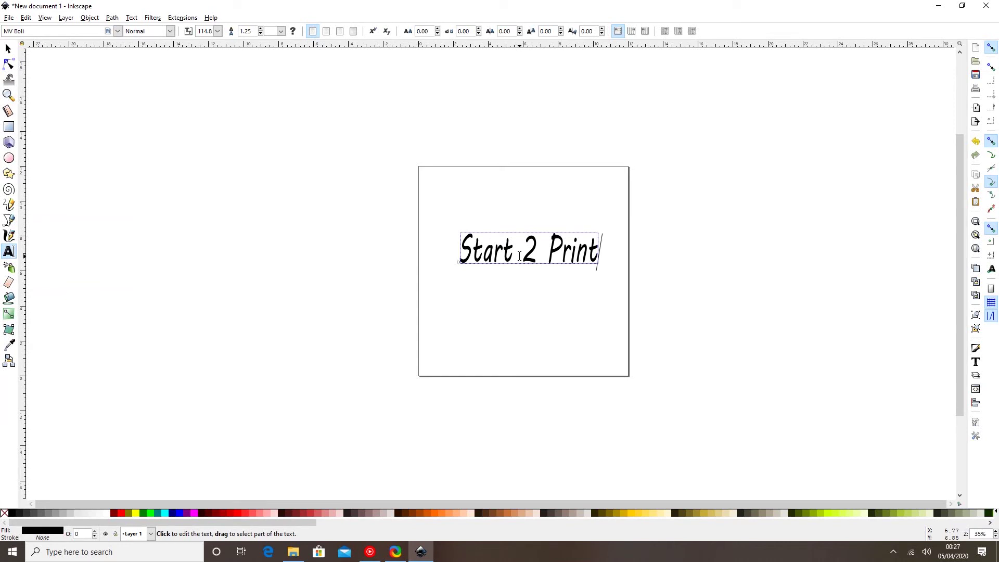
# - Try red and olive fills, settle on very dark brown, and move the text up to about X 1.9 in, Y 8.33 in
pyautogui.click(236, 518)
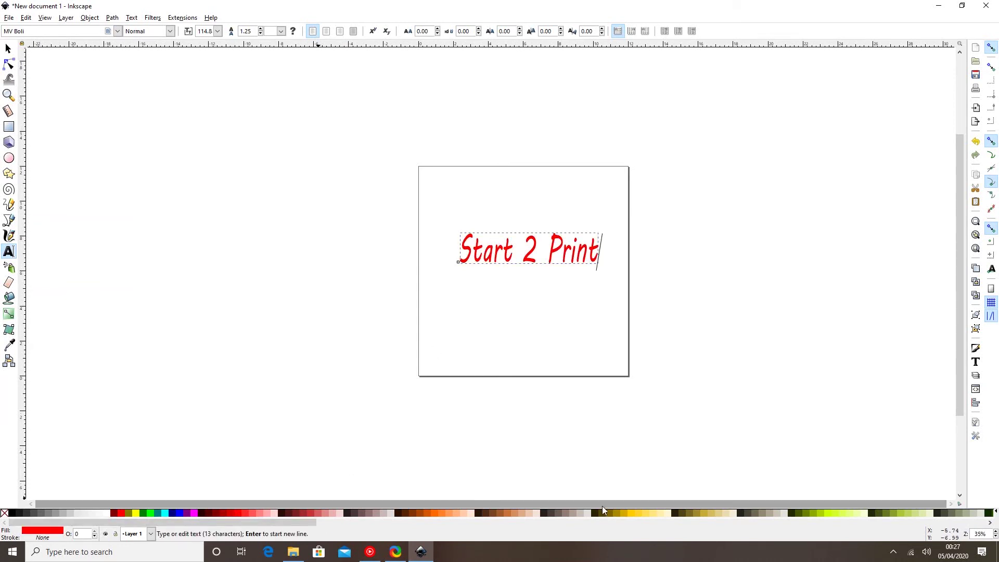
pyautogui.click(807, 513)
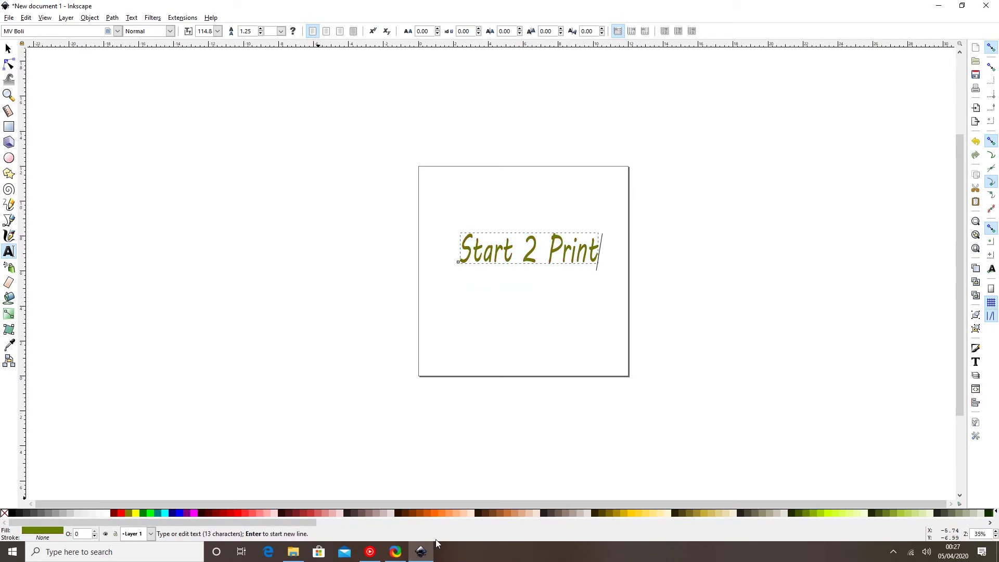
pyautogui.click(279, 515)
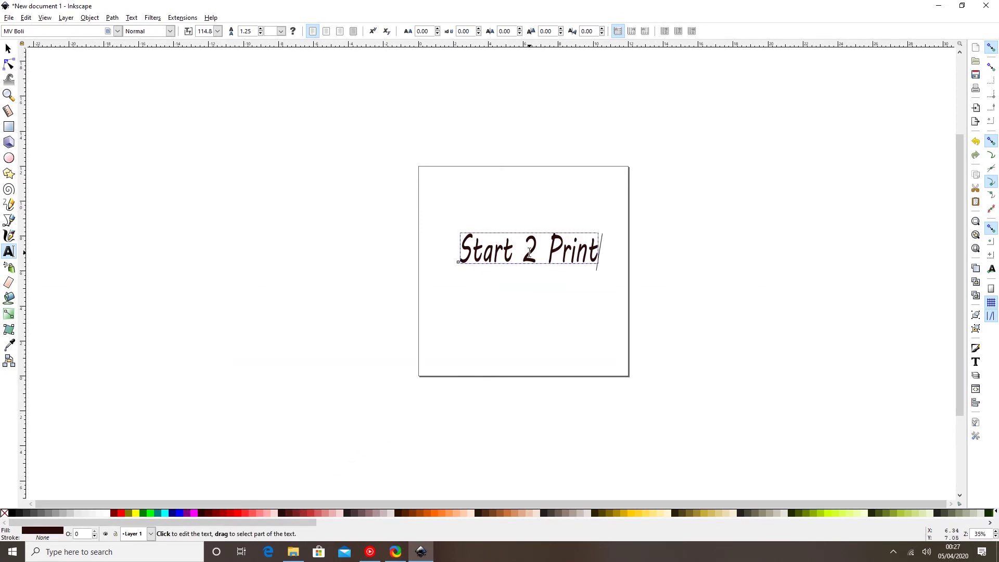
pyautogui.click(8, 48)
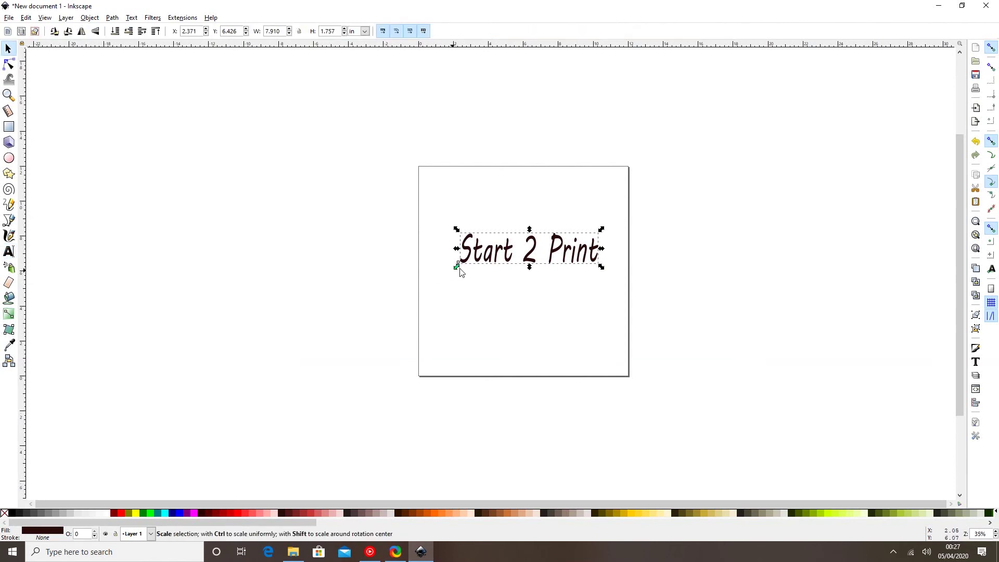
pyautogui.moveTo(530, 255); pyautogui.dragTo(522, 223)
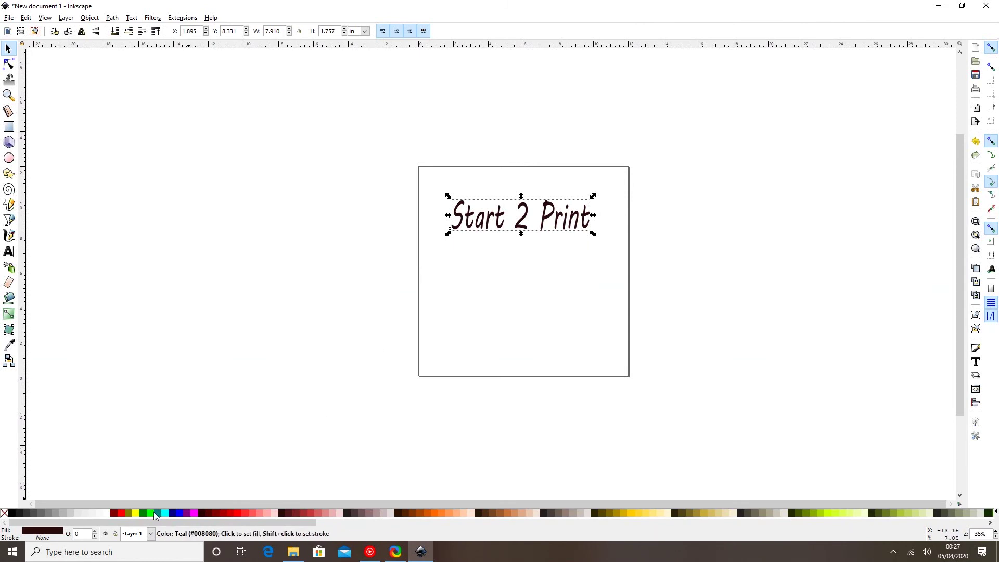
# - Try red and lime on the text's fill and outline, ending with a very dark brown fill and a red outline
pyautogui.click(120, 512)
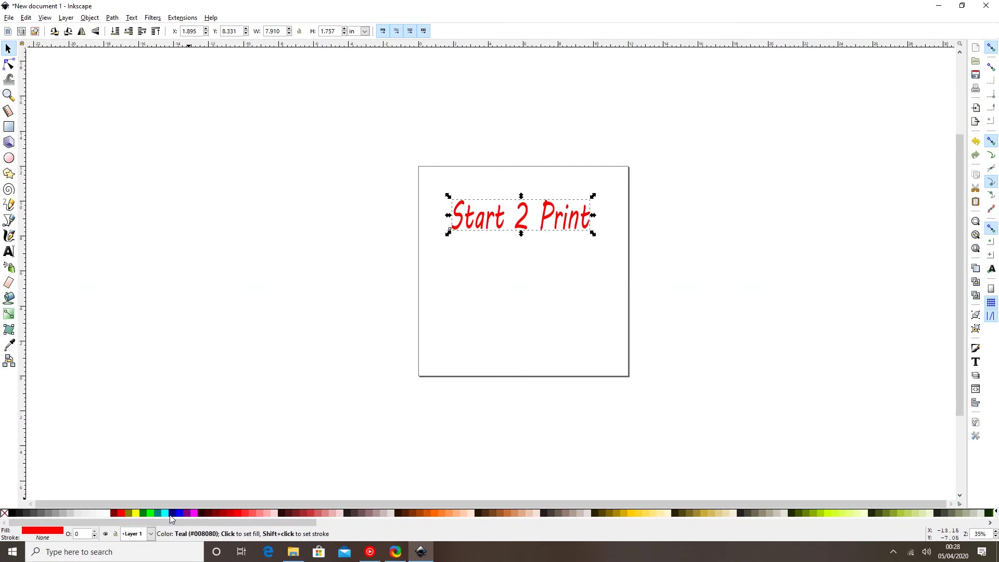
pyautogui.click(201, 513)
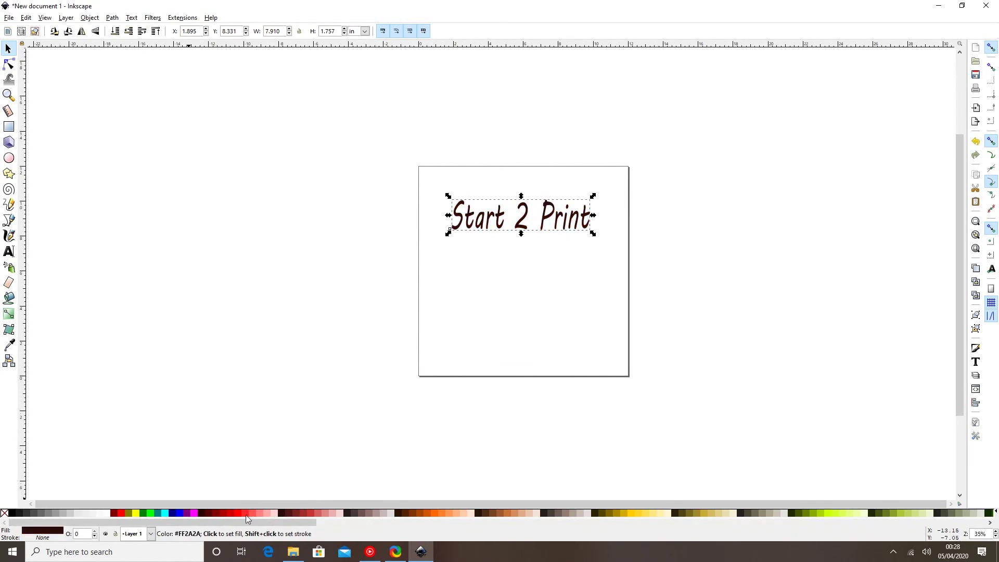
pyautogui.keyDown('shift'); pyautogui.click(123, 514); pyautogui.keyUp('shift')
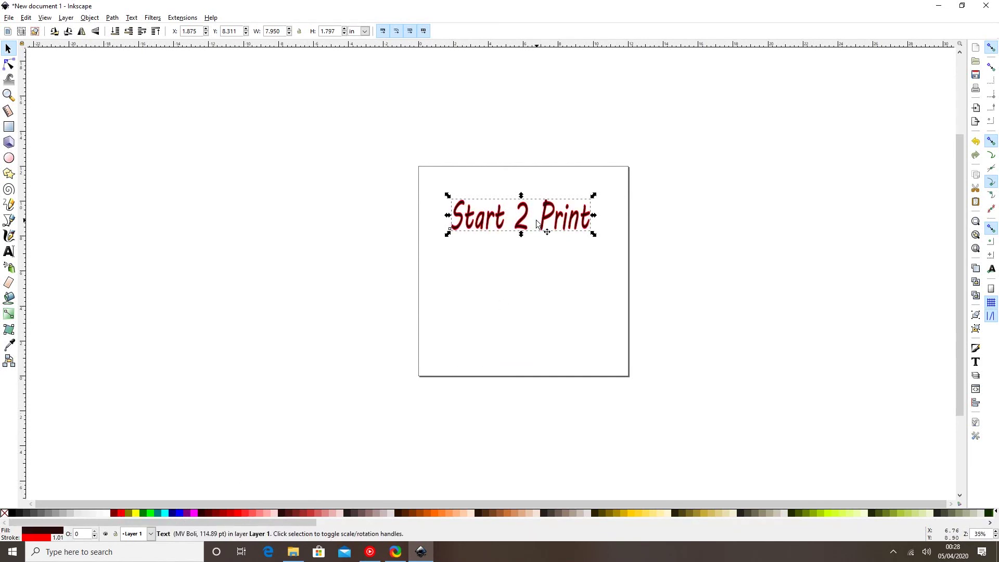
pyautogui.click(150, 512)
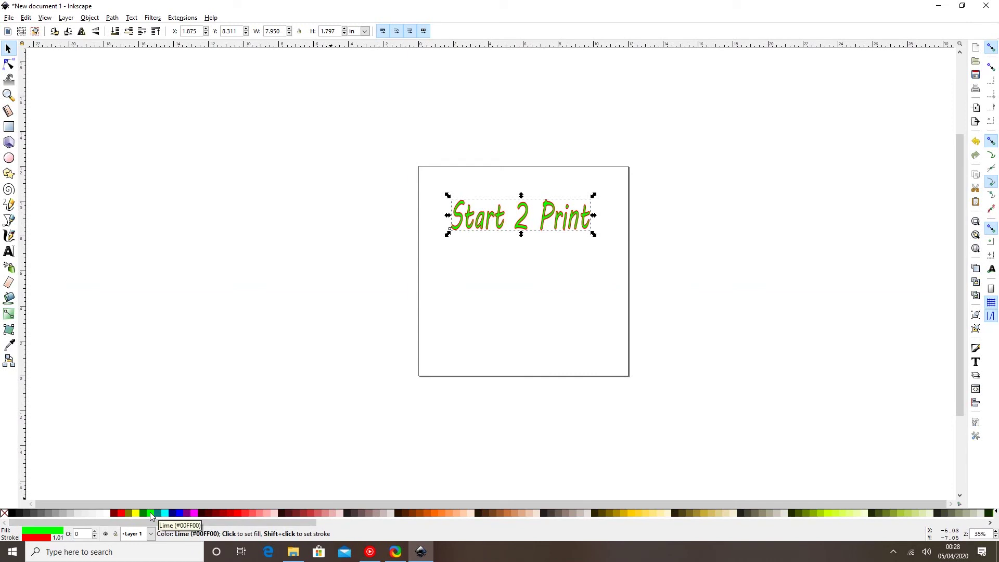
pyautogui.click(281, 513)
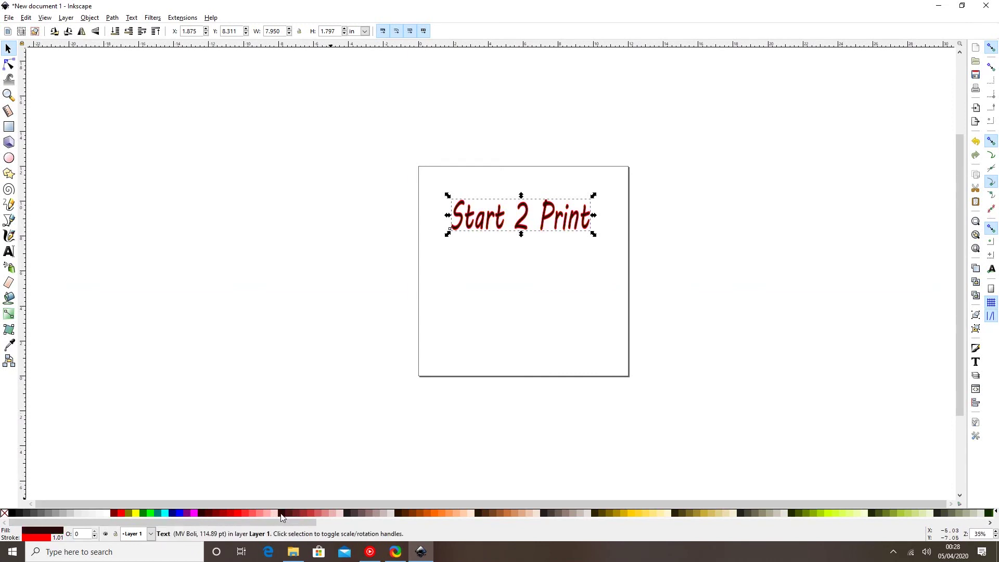
pyautogui.keyDown('shift'); pyautogui.click(150, 513); pyautogui.keyUp('shift')
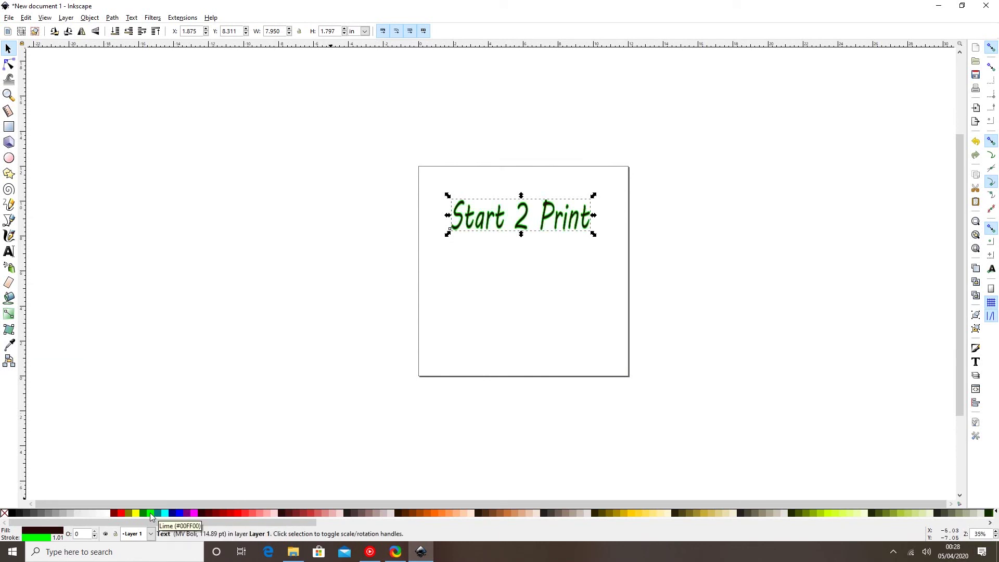
pyautogui.keyDown('shift'); pyautogui.click(235, 510); pyautogui.keyUp('shift')
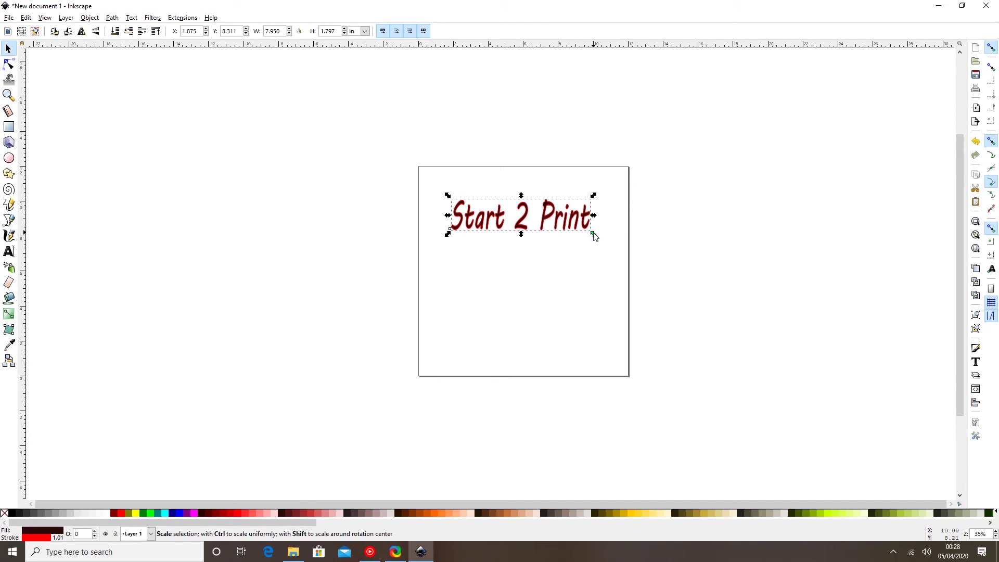
# - Enlarge the text to about 15.2 by 3.4 in and centre it roughly across the upper part of the page
pyautogui.moveTo(594, 235); pyautogui.dragTo(691, 253)
pyautogui.moveTo(697, 338); pyautogui.dragTo(720, 364)
pyautogui.moveTo(583, 233); pyautogui.dragTo(531, 223)
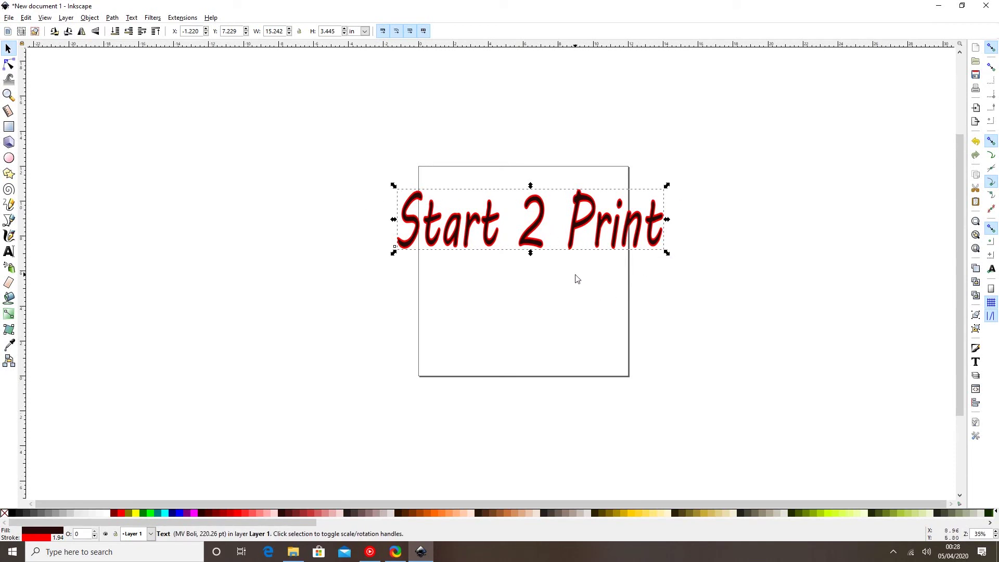
# - Open the text's Fill and Stroke settings and show the flat fill colour as RGB values
pyautogui.rightClick(537, 226)
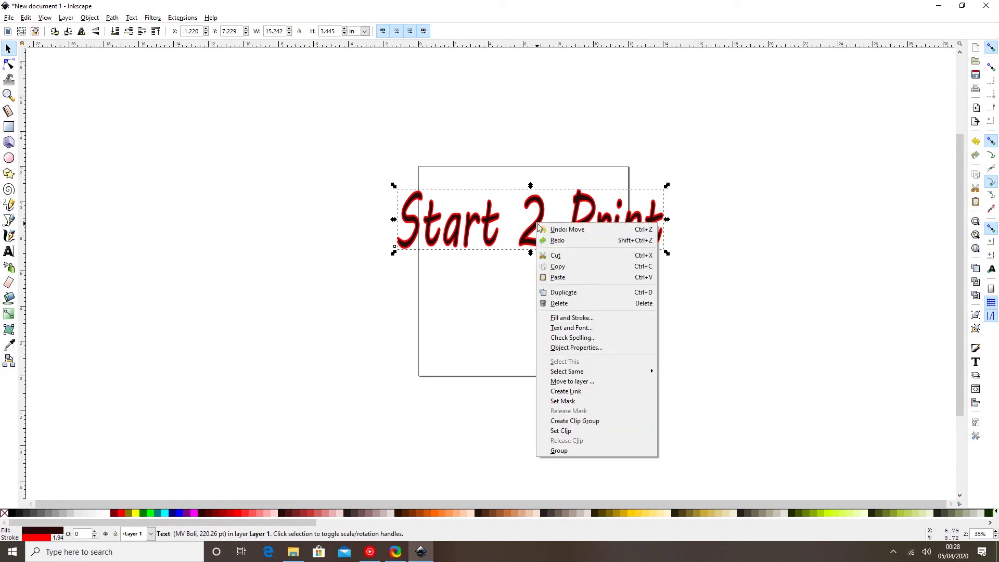
pyautogui.click(565, 318)
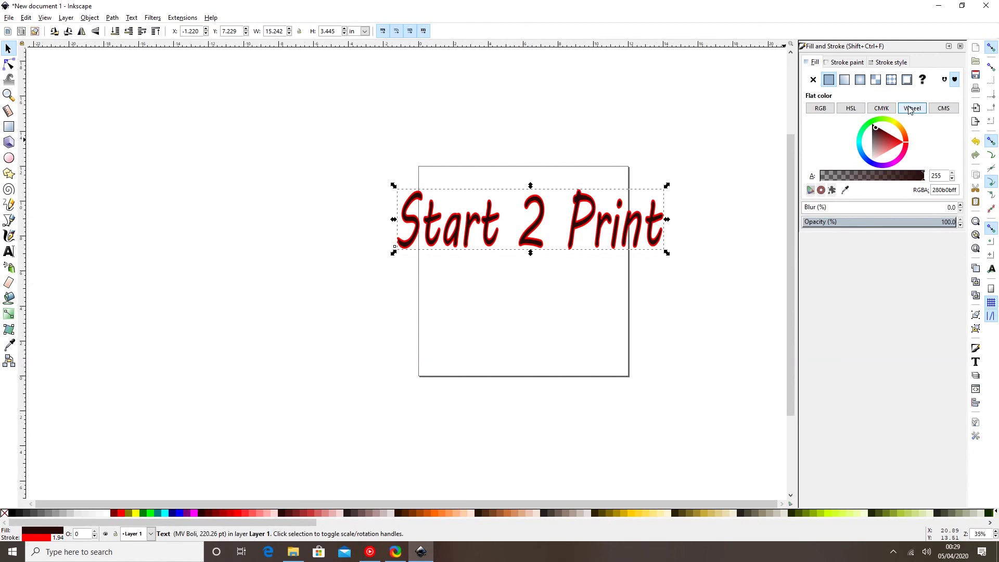
pyautogui.click(820, 108)
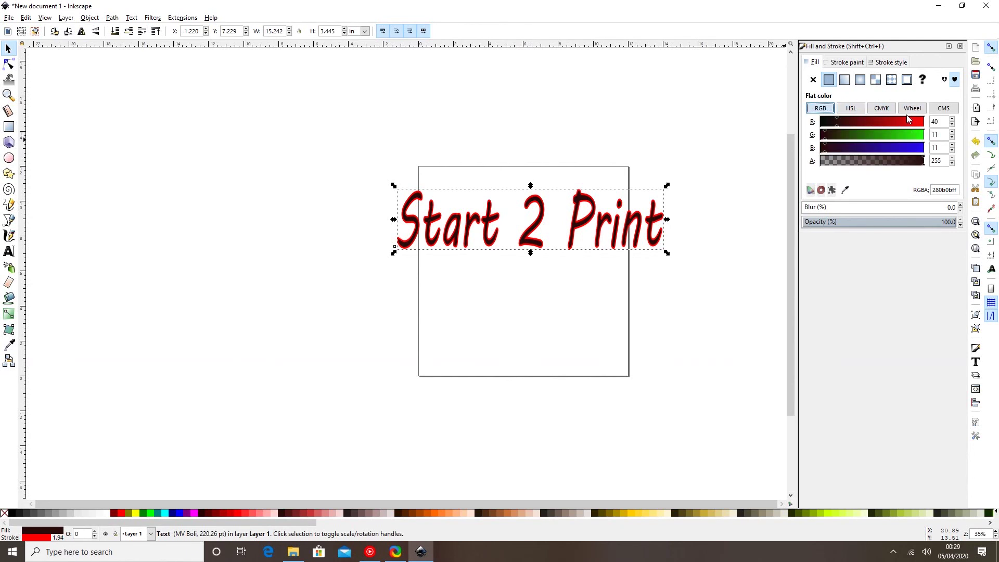
# - Examine the text's flat fill colour as HSL and CMYK values and on the colour wheel
pyautogui.click(850, 108)
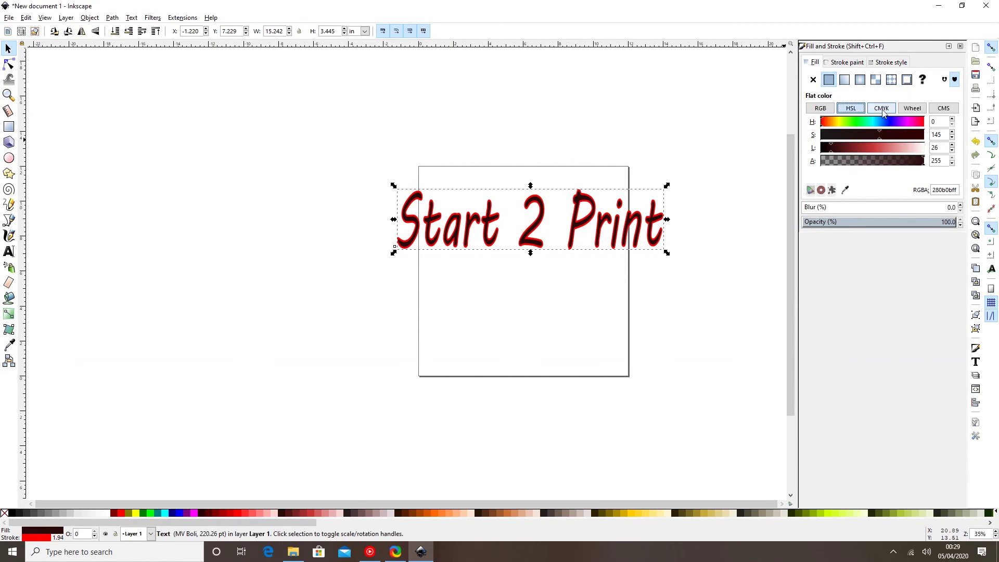
pyautogui.click(883, 110)
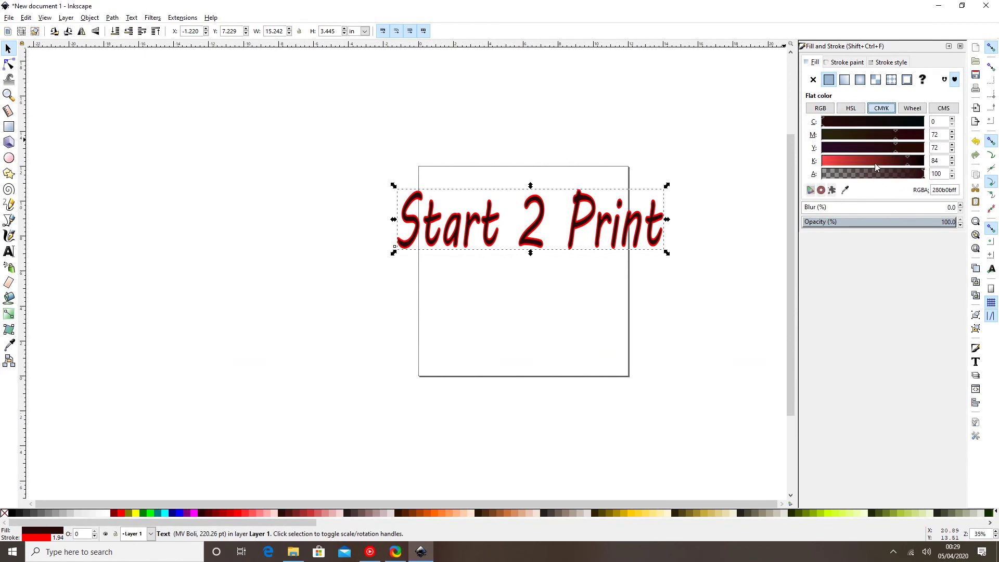
pyautogui.click(912, 109)
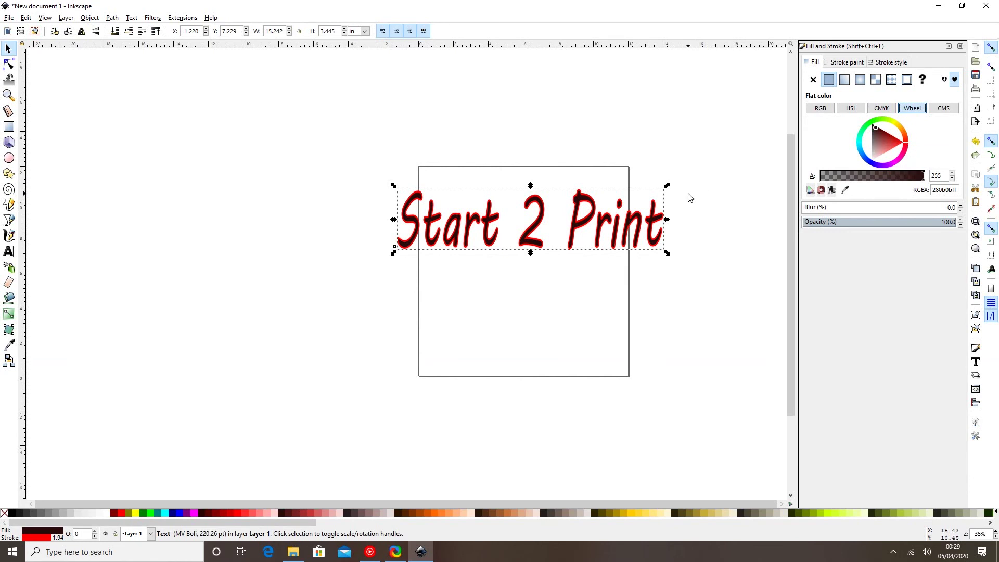
# - Try several blue and lilac fill shades on the text with the colour wheel, ending with sky blue 13aee6ff
pyautogui.moveTo(878, 125)
pyautogui.mouseDown()
pyautogui.moveTo(897, 124)
pyautogui.moveTo(908, 144)
pyautogui.moveTo(879, 119)
pyautogui.moveTo(866, 155)
pyautogui.moveTo(871, 162)
pyautogui.moveTo(887, 149)
pyautogui.moveTo(874, 152)
pyautogui.mouseUp()
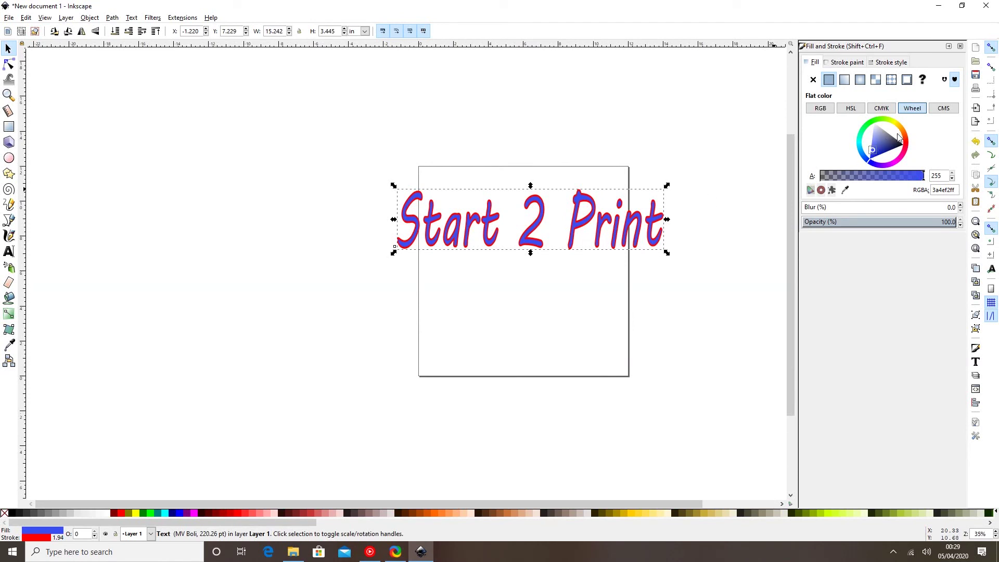
pyautogui.moveTo(872, 159)
pyautogui.mouseDown()
pyautogui.moveTo(866, 126)
pyautogui.moveTo(886, 142)
pyautogui.moveTo(875, 133)
pyautogui.mouseUp()
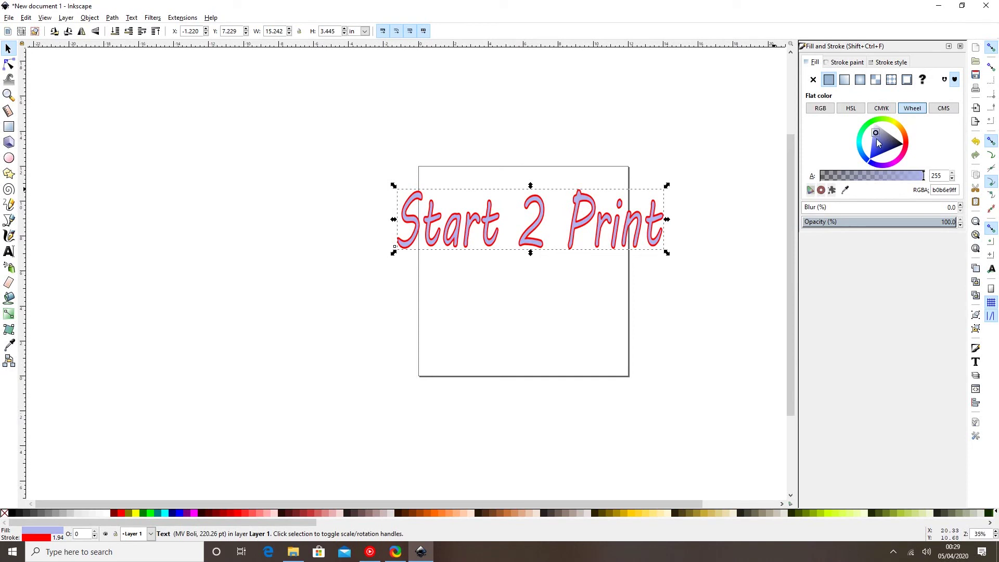
pyautogui.moveTo(867, 163); pyautogui.dragTo(869, 122)
pyautogui.click(880, 139)
pyautogui.moveTo(880, 138)
pyautogui.mouseDown()
pyautogui.moveTo(878, 150)
pyautogui.moveTo(883, 120)
pyautogui.moveTo(907, 134)
pyautogui.moveTo(873, 122)
pyautogui.moveTo(858, 142)
pyautogui.moveTo(865, 158)
pyautogui.moveTo(868, 146)
pyautogui.mouseUp()
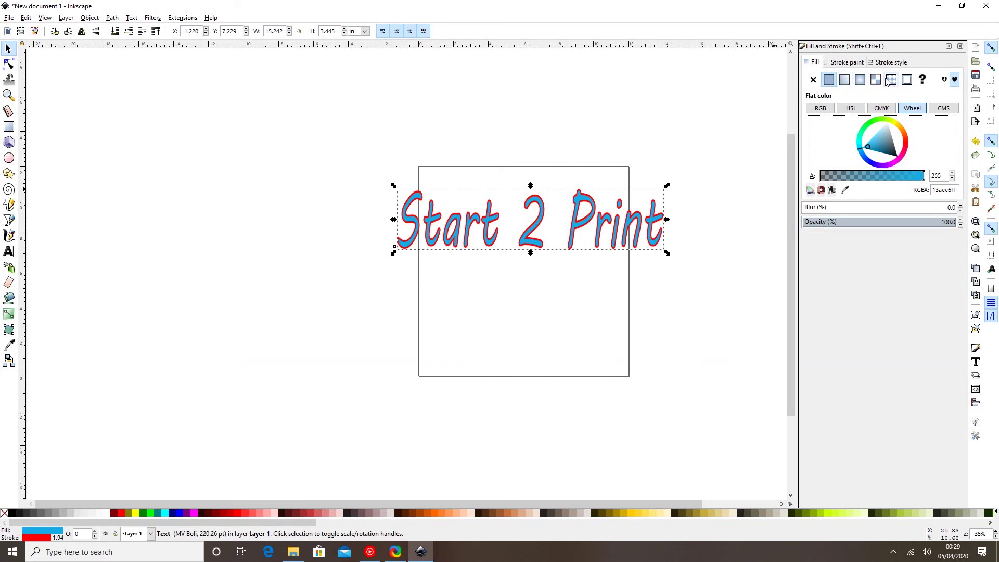
# - Try linear gradient, radial gradient, mesh, Stripes 1:1 pattern and no paint as the text's fill, returning to flat colour
pyautogui.click(845, 80)
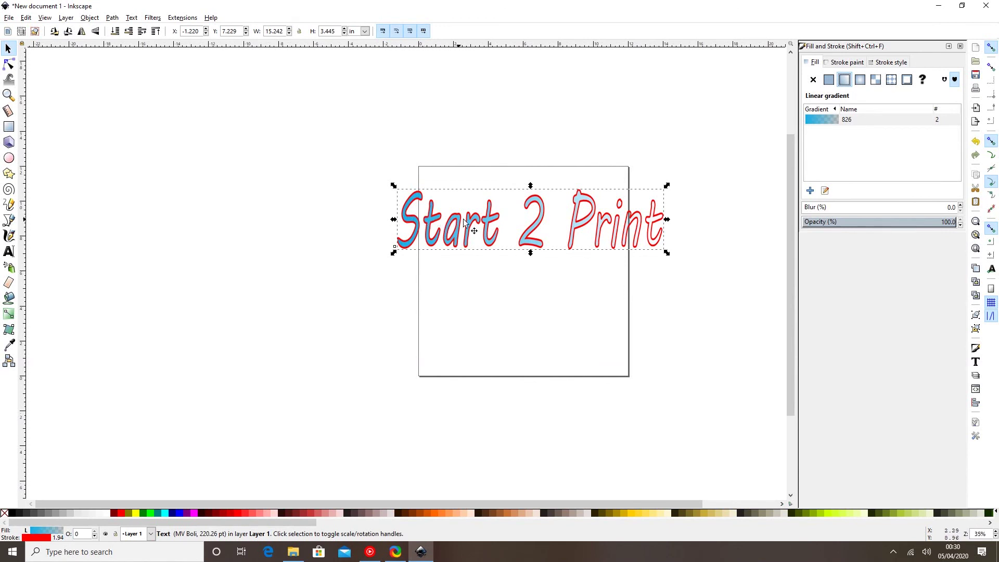
pyautogui.click(861, 80)
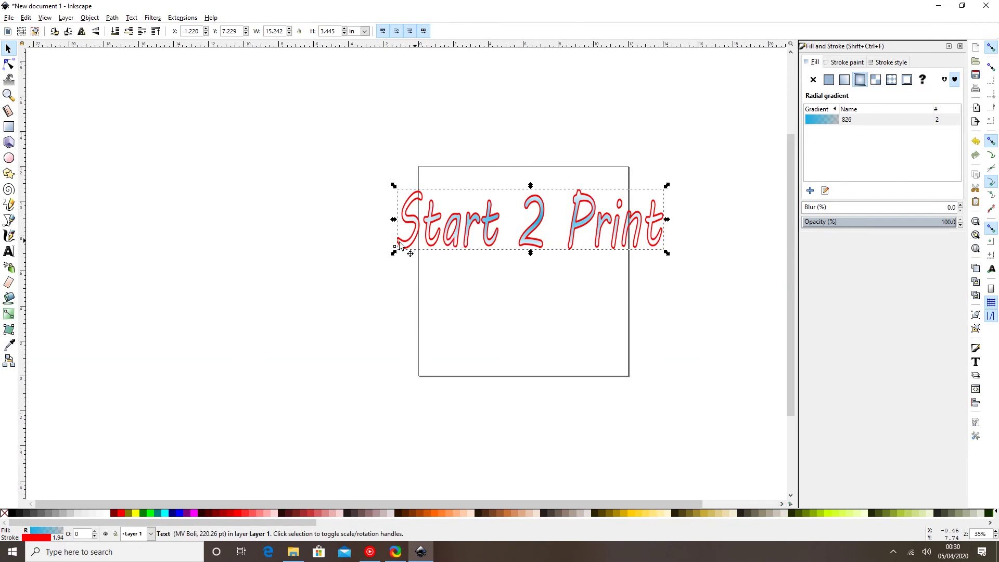
pyautogui.click(875, 79)
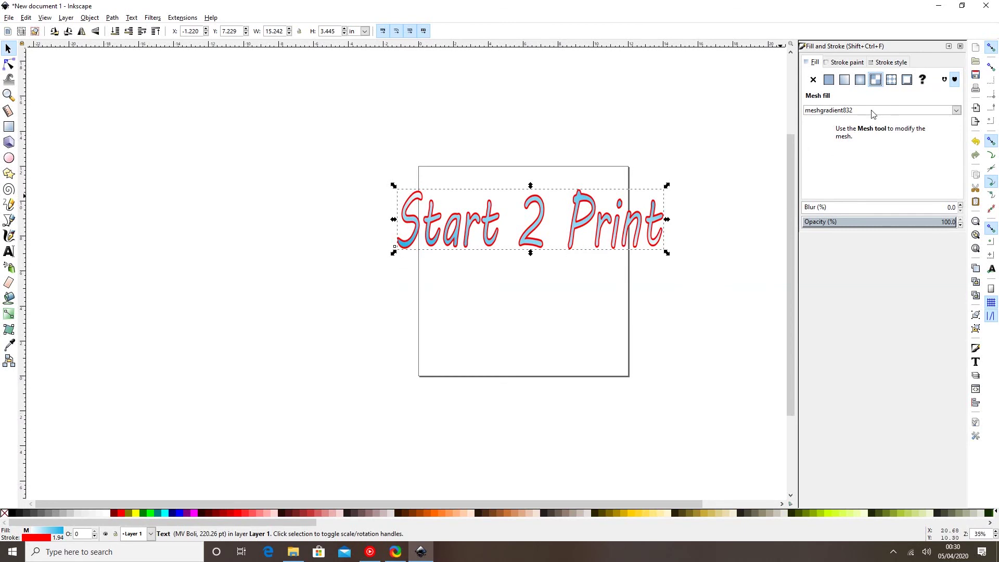
pyautogui.click(891, 80)
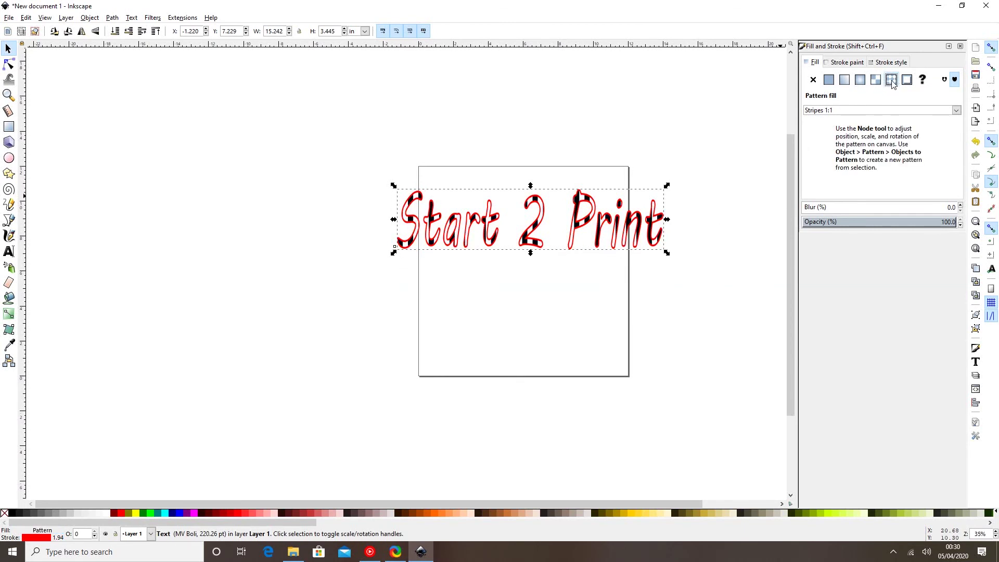
pyautogui.click(876, 79)
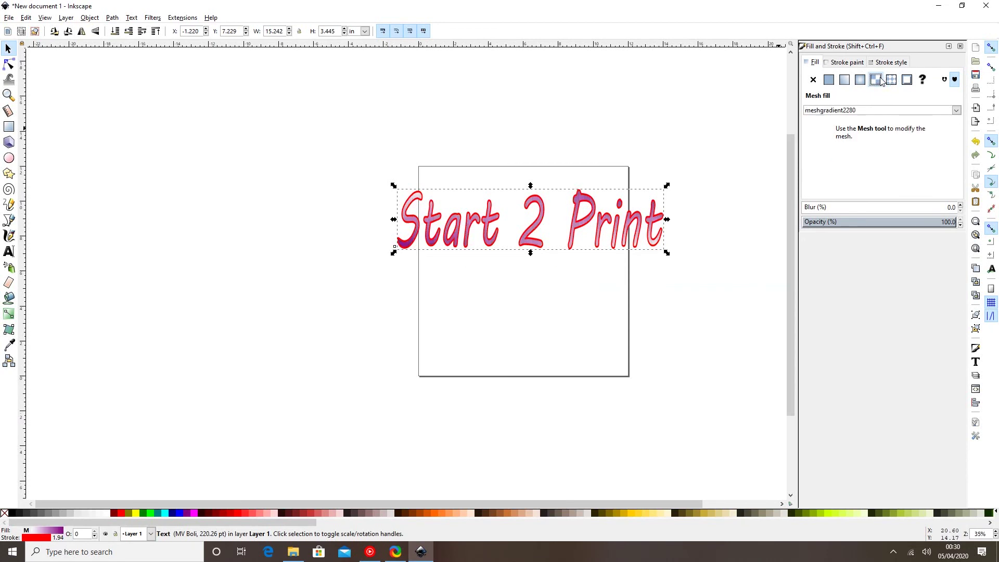
pyautogui.click(860, 81)
pyautogui.click(844, 81)
pyautogui.click(829, 81)
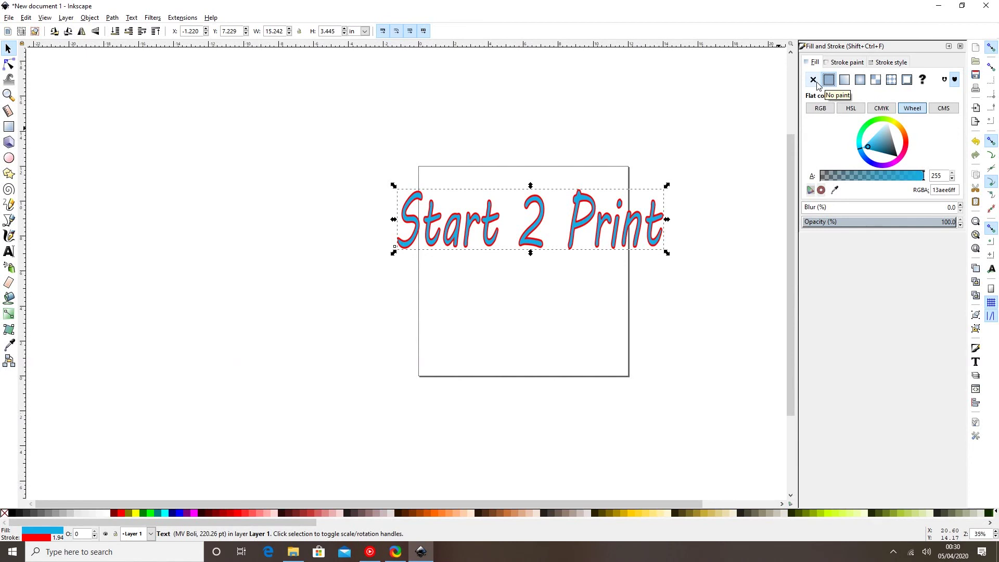
pyautogui.click(816, 83)
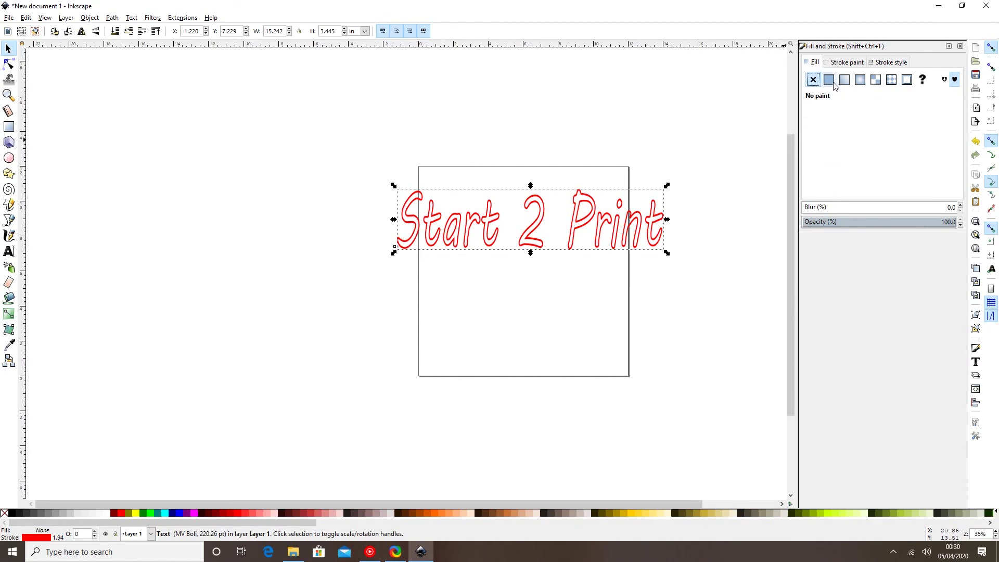
pyautogui.click(831, 82)
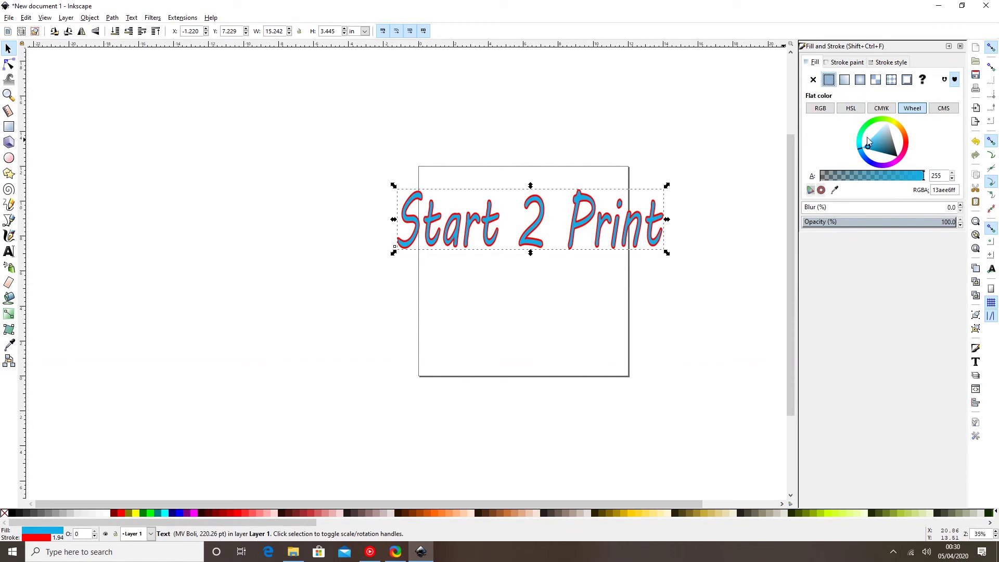
# - Set the text's flat fill to dark grey 212121ff and show its stroke paint settings
pyautogui.moveTo(869, 149); pyautogui.dragTo(896, 151)
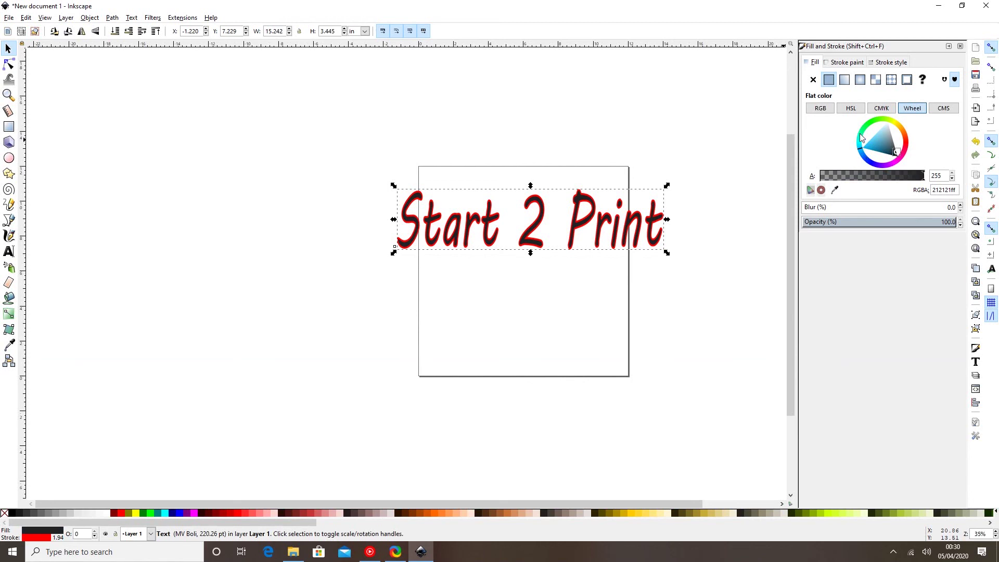
pyautogui.click(848, 62)
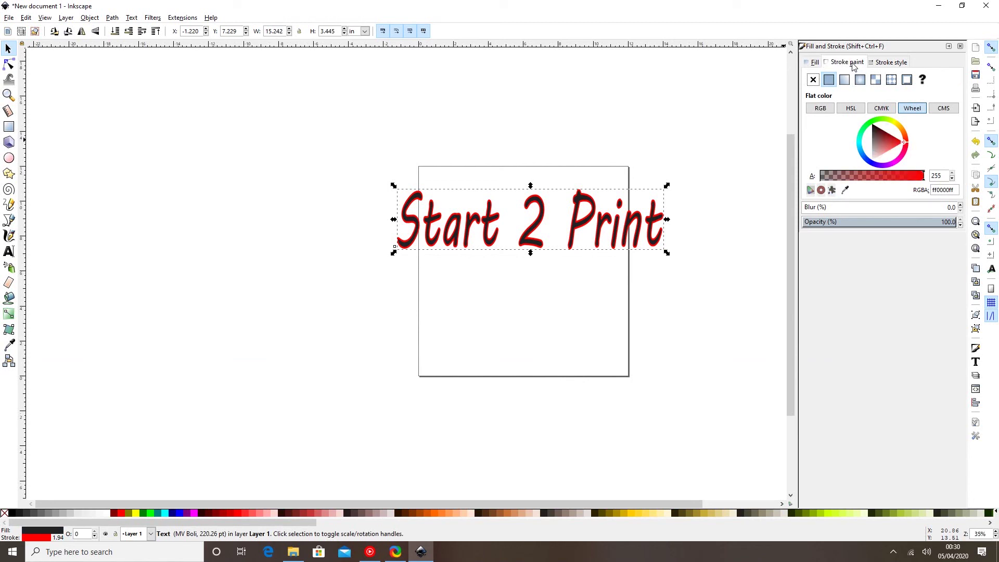
# - Try a dotted and a long-dashed pattern on the text's outline in the stroke style settings, ending with a solid line
pyautogui.click(881, 63)
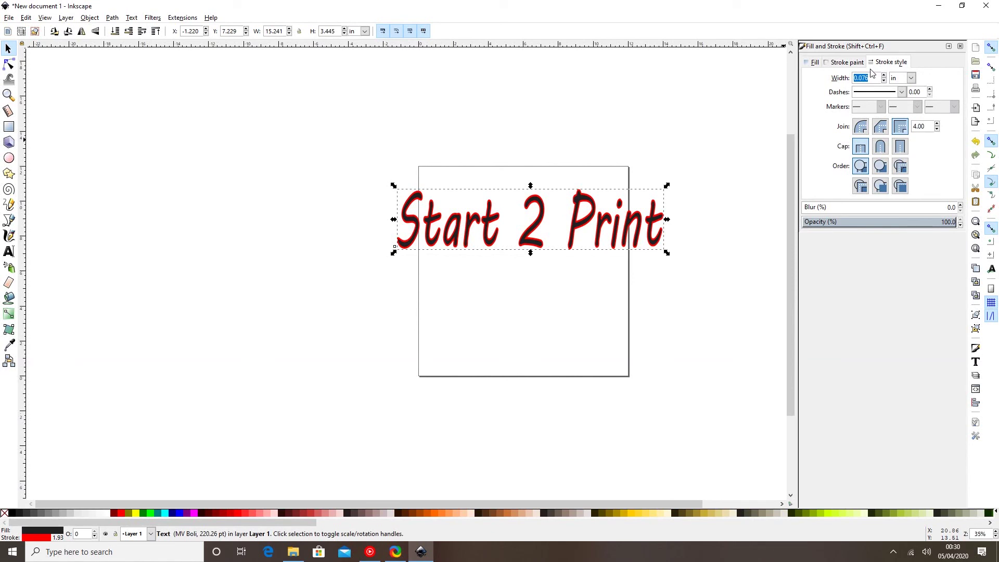
pyautogui.click(901, 92)
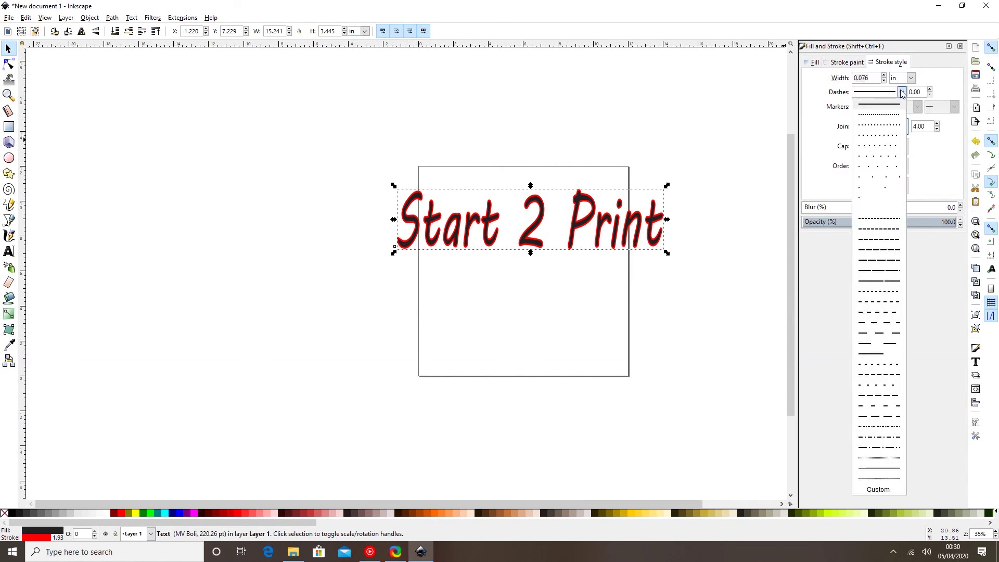
pyautogui.click(883, 114)
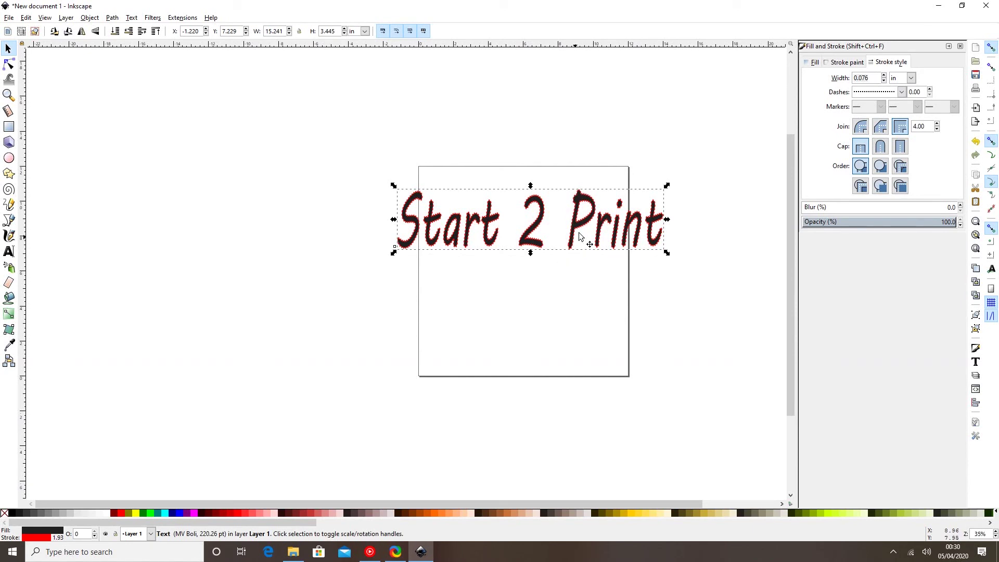
pyautogui.click(902, 92)
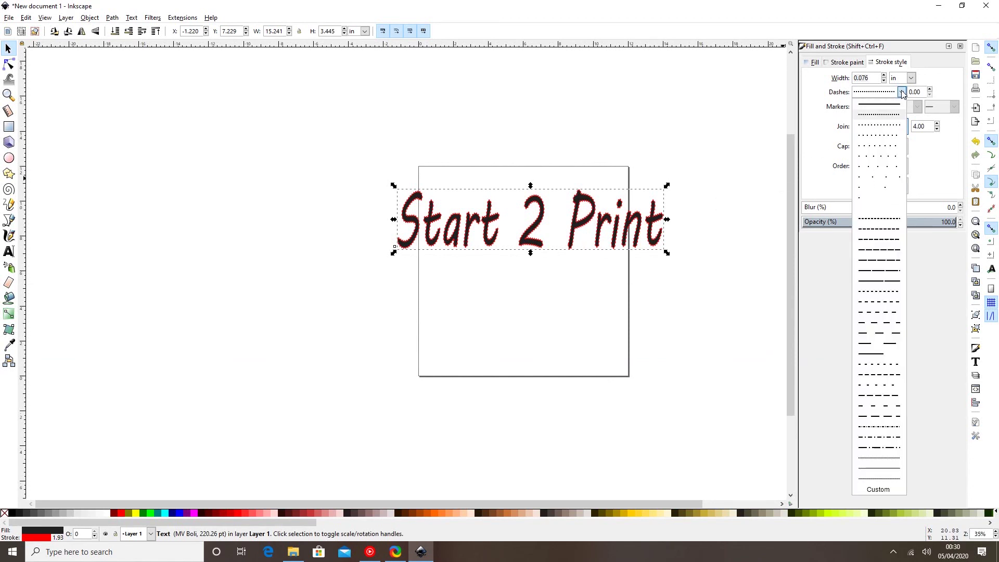
pyautogui.click(889, 261)
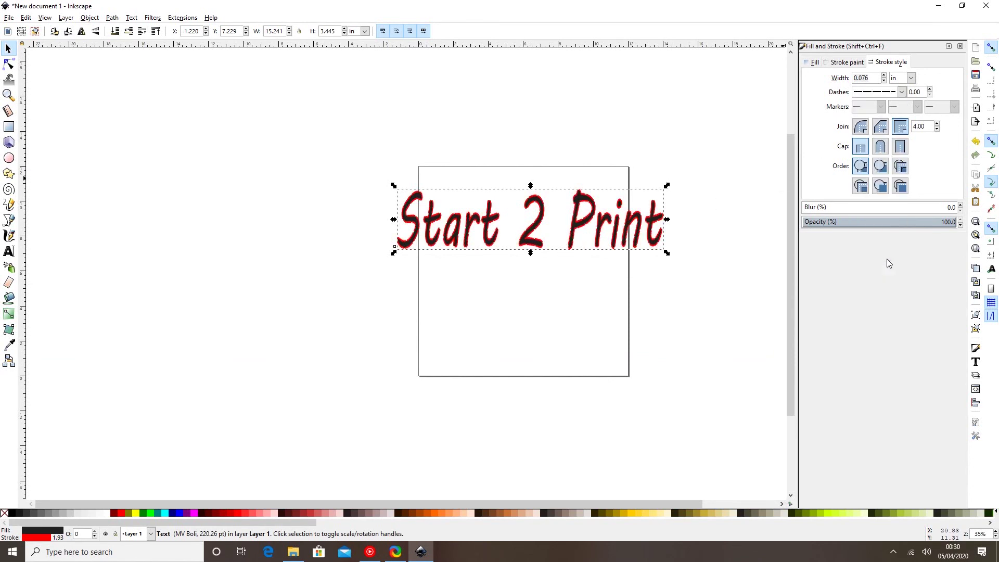
pyautogui.click(902, 92)
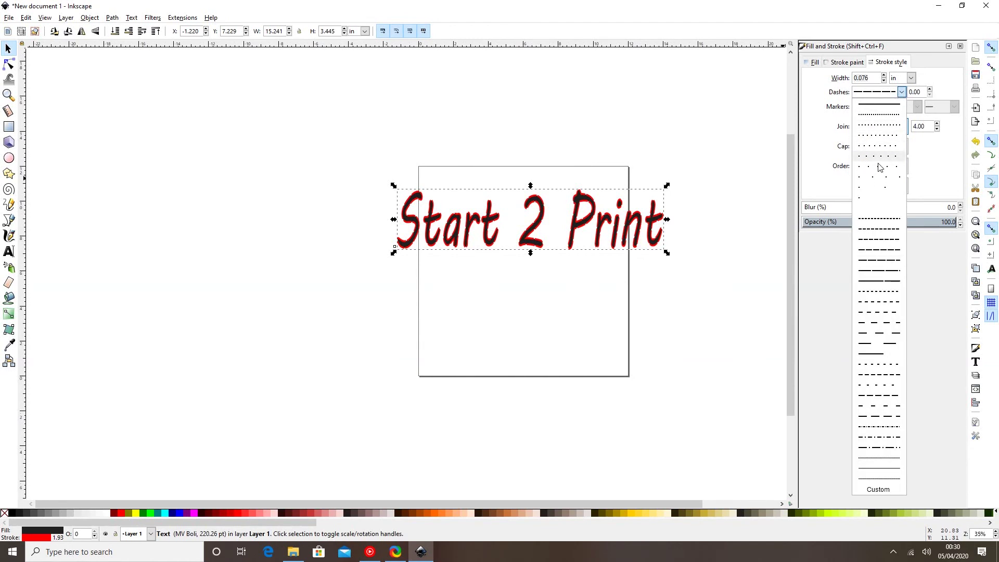
pyautogui.click(893, 105)
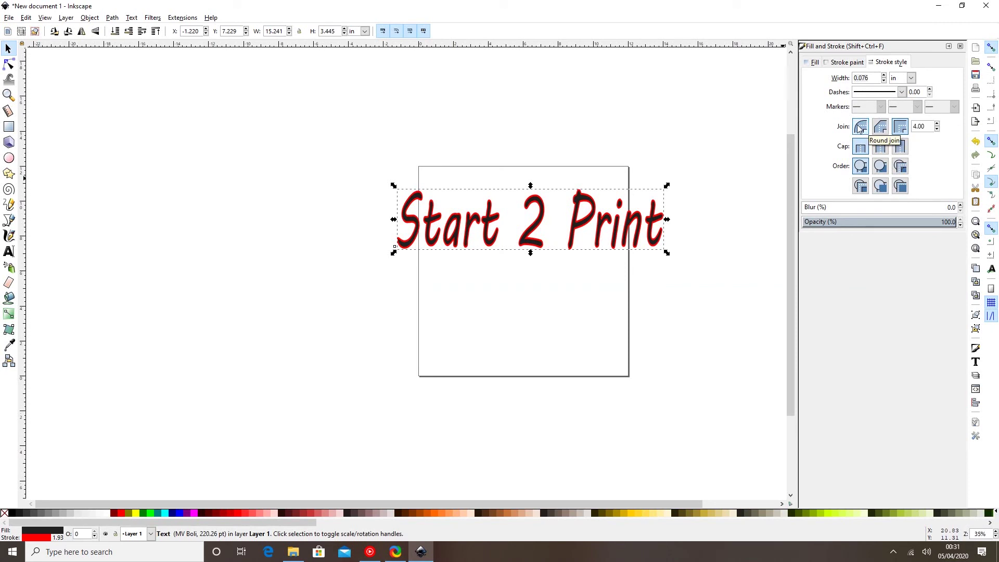
# - Try the join types on the text's outline, settle on the round join, and close the Fill and Stroke settings
pyautogui.click(861, 128)
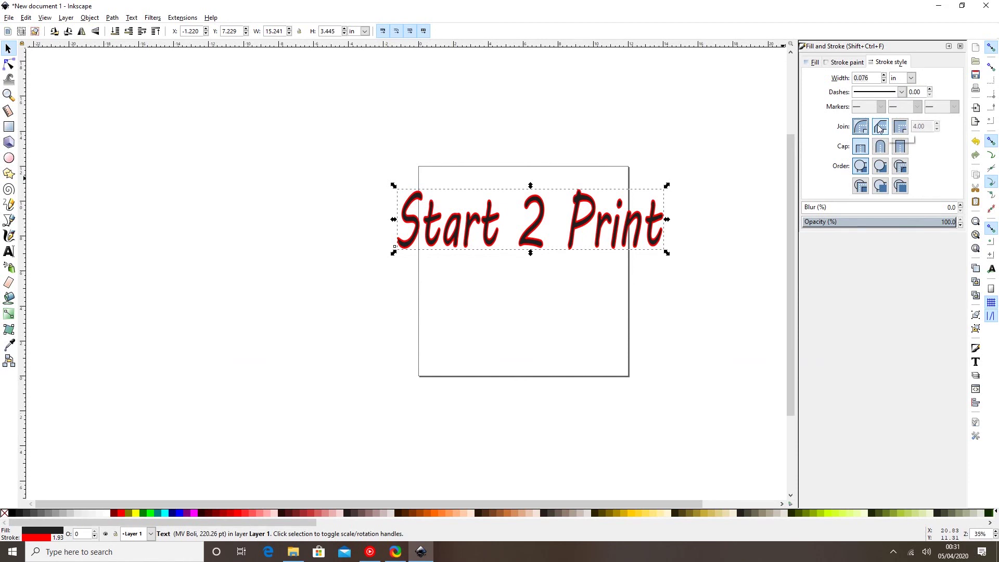
pyautogui.click(879, 127)
pyautogui.click(899, 128)
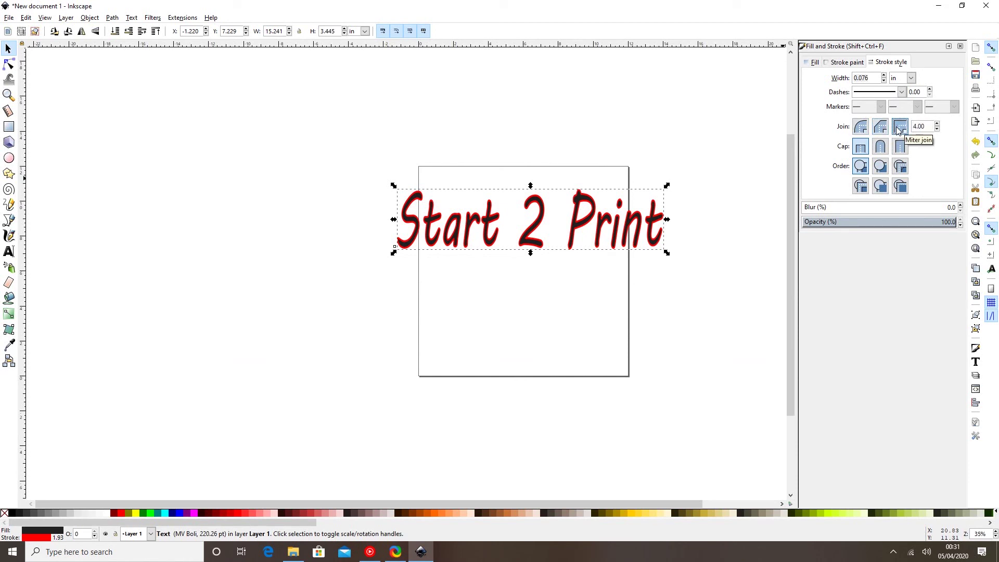
pyautogui.click(860, 128)
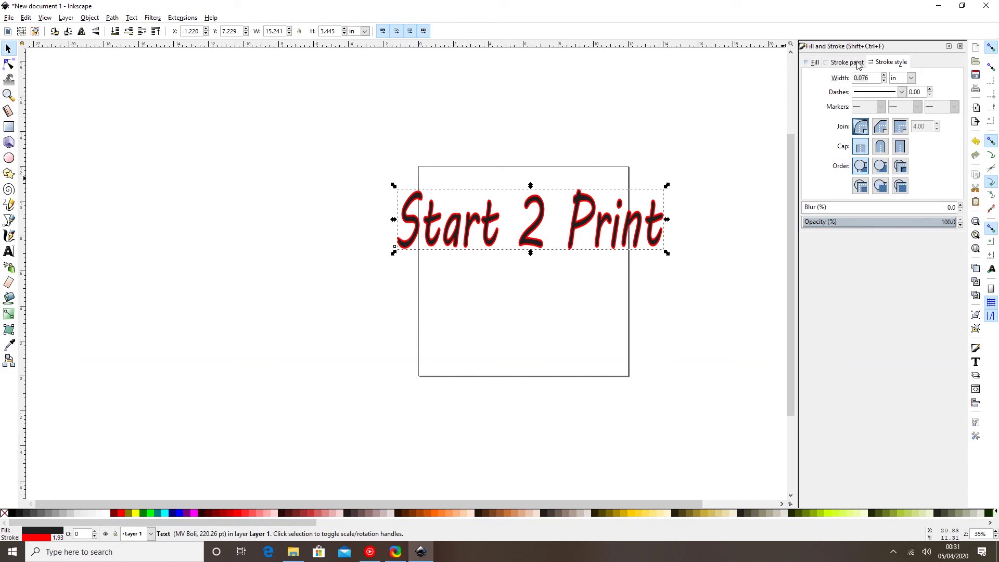
pyautogui.click(959, 46)
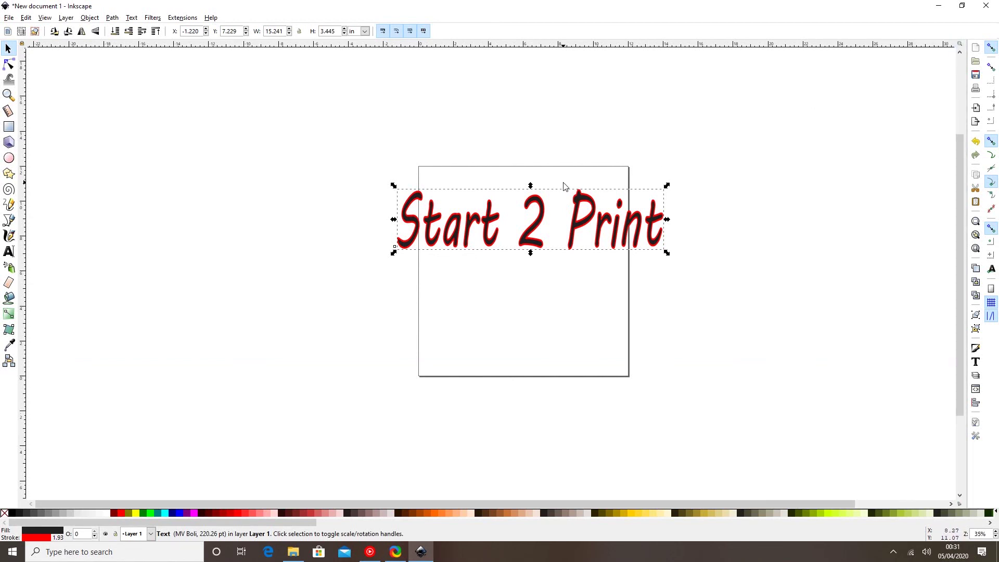
# - Shrink the text to about 11.28 by 2.14 in and move it to about X 0.39 in, Y 9.28 in inside the page
pyautogui.moveTo(394, 187); pyautogui.dragTo(464, 210)
pyautogui.click(466, 211)
pyautogui.moveTo(565, 236); pyautogui.dragTo(521, 208)
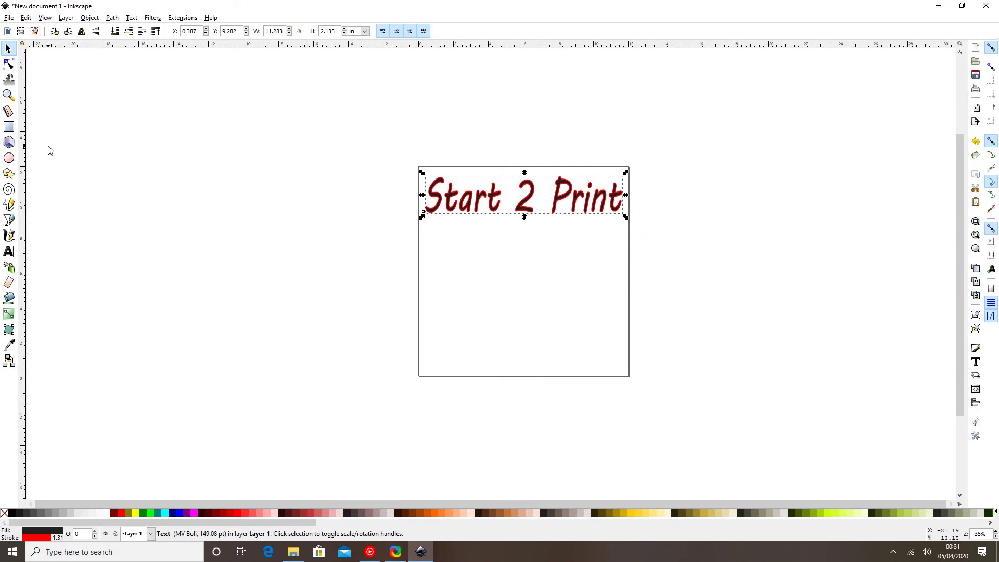
# - Draw a rectangle about 8.27 by 3.66 in on the page below the text and deselect it
pyautogui.click(9, 126)
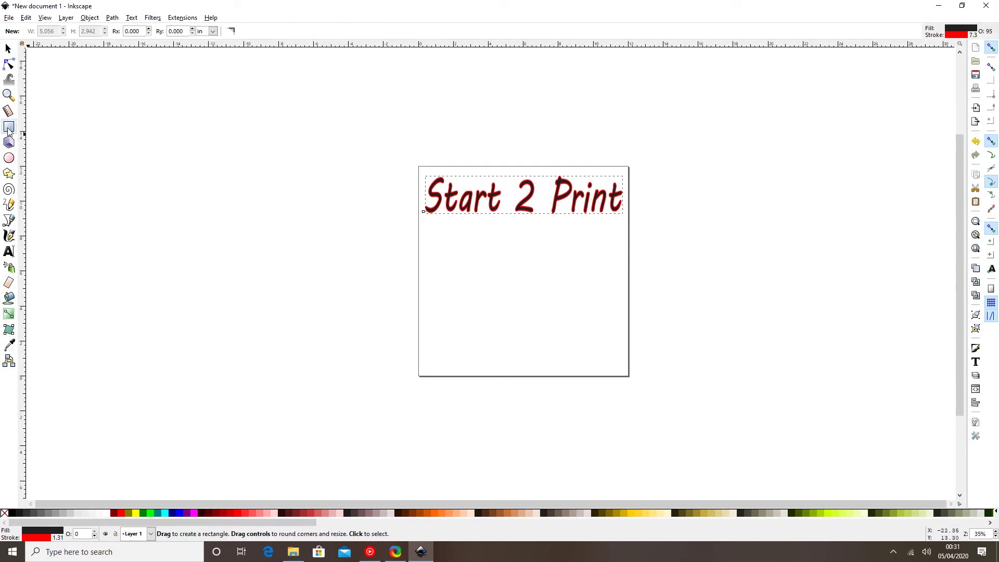
pyautogui.moveTo(452, 244); pyautogui.dragTo(598, 309)
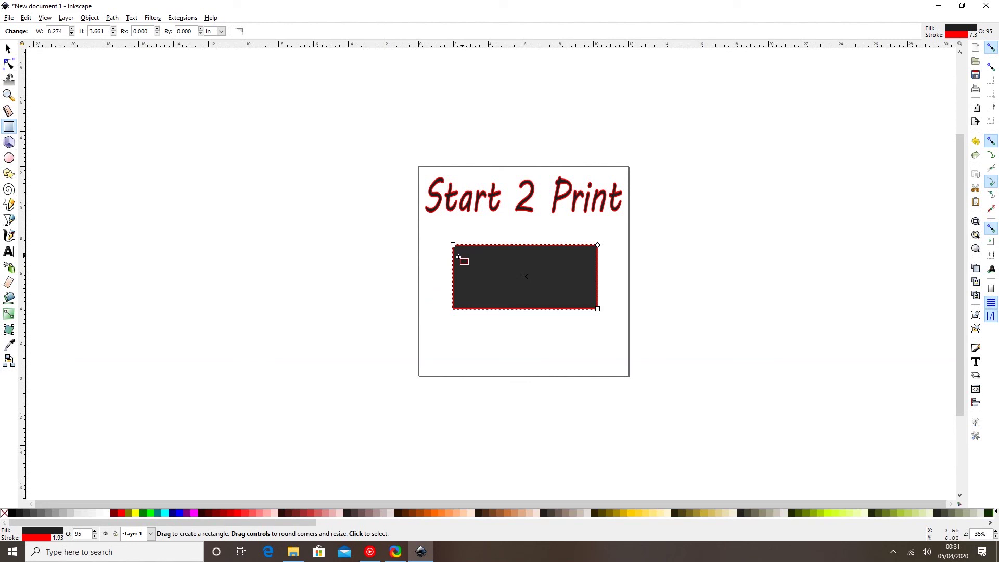
pyautogui.click(425, 257)
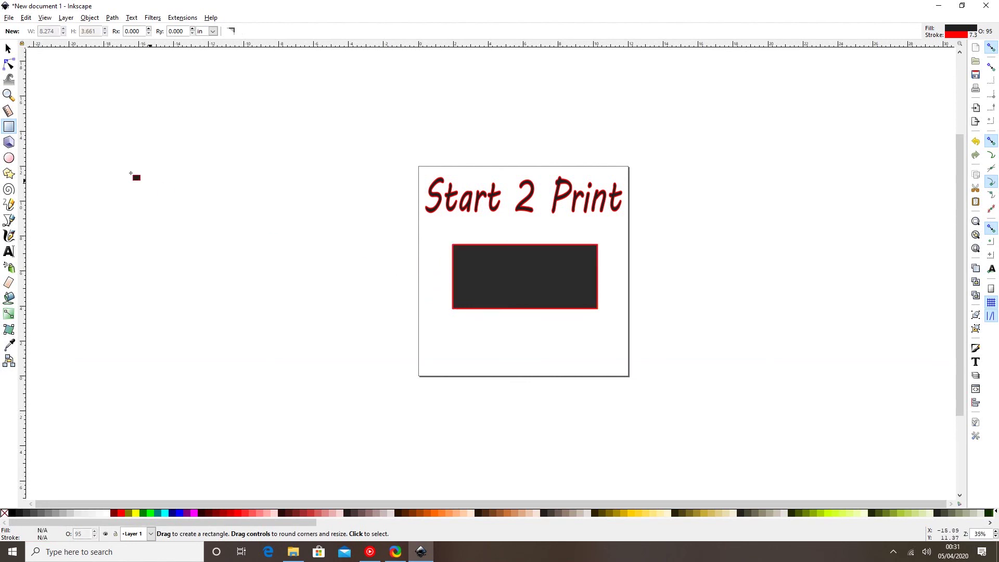
# - Draw a rectangle about 8.42 by 3.93 in outside the page, left of it, and fully round its ends with a 1.964 in radius
pyautogui.moveTo(167, 209)
pyautogui.mouseDown()
pyautogui.moveTo(232, 270)
pyautogui.moveTo(314, 277)
pyautogui.mouseUp()
pyautogui.moveTo(319, 209); pyautogui.dragTo(320, 272)
pyautogui.click(345, 269)
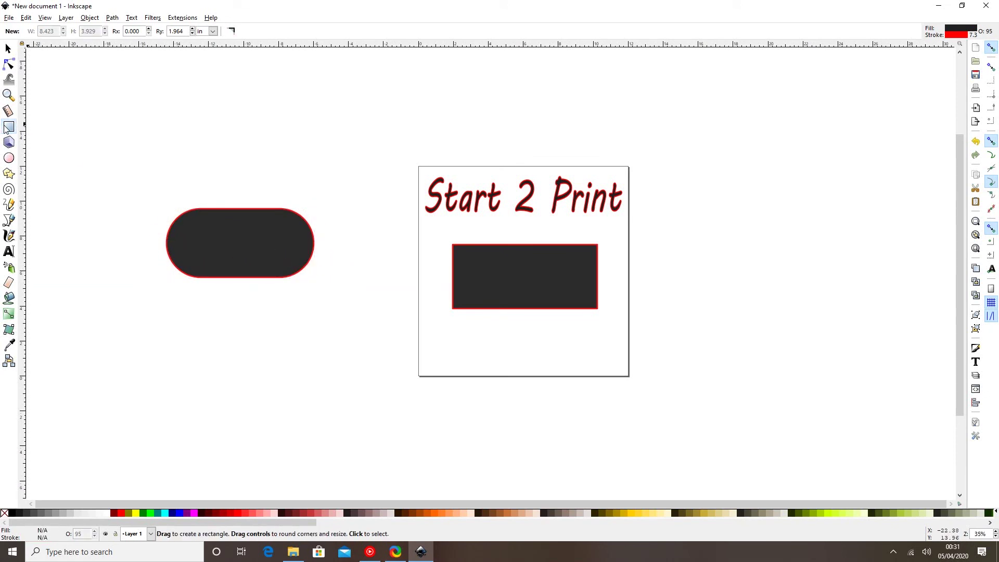
# - Draw a square-cornered rectangle about 10.06 by 3.48 in above the rounded one and move it to about X -12.45 in, Y 11.48 in
pyautogui.moveTo(163, 138); pyautogui.dragTo(337, 197)
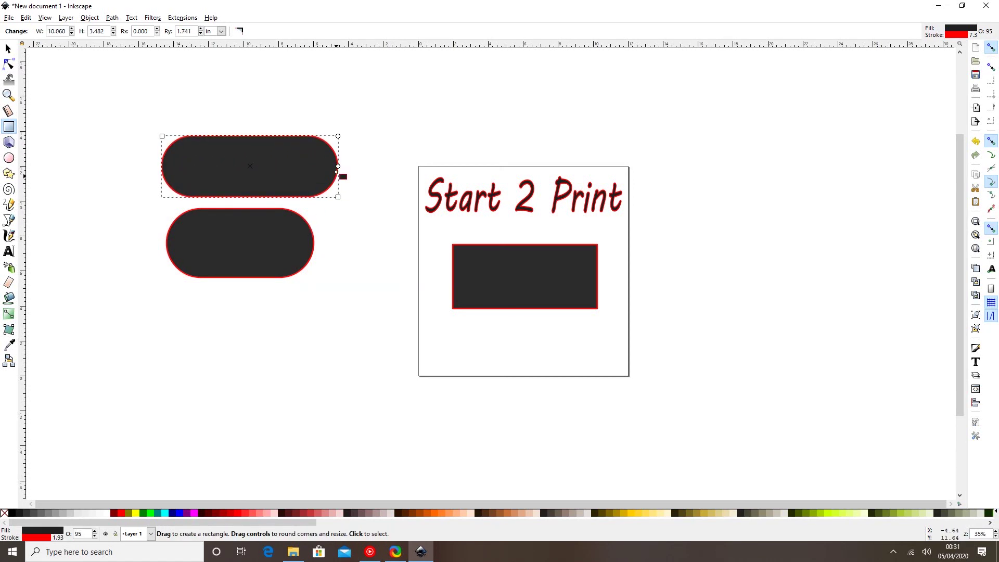
pyautogui.moveTo(338, 167); pyautogui.dragTo(346, 132)
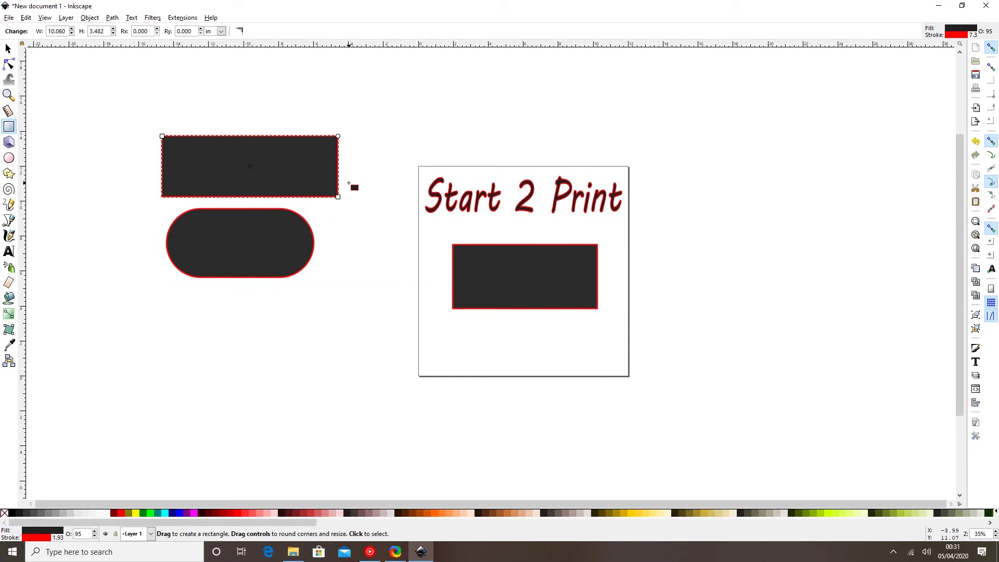
pyautogui.click(8, 49)
pyautogui.moveTo(257, 162); pyautogui.dragTo(296, 136)
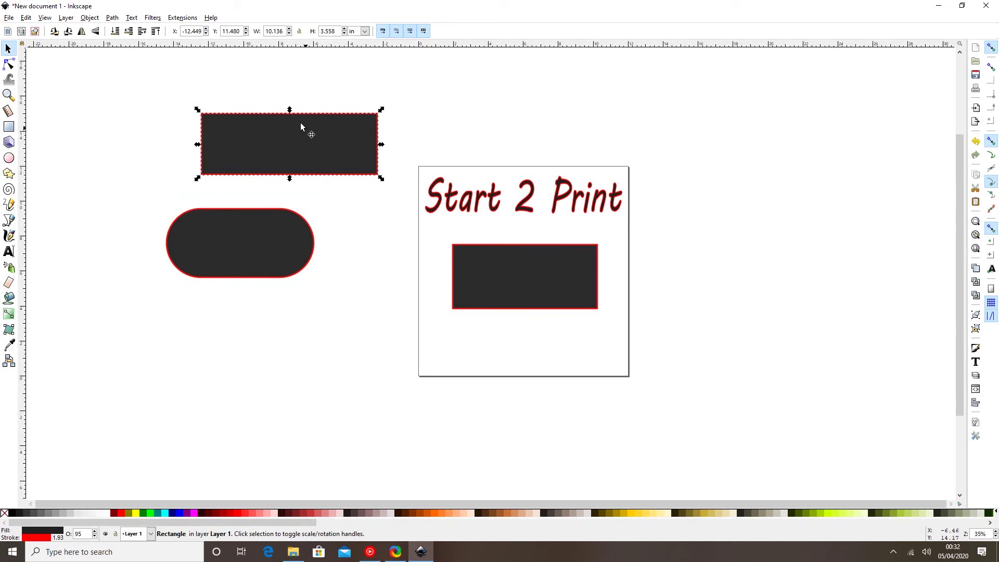
# - Try small rotations of the upper square-cornered rectangle about its own centre
pyautogui.click(301, 134)
pyautogui.moveTo(382, 108)
pyautogui.mouseDown()
pyautogui.moveTo(355, 82)
pyautogui.moveTo(373, 125)
pyautogui.mouseUp()
pyautogui.moveTo(325, 184); pyautogui.dragTo(286, 120)
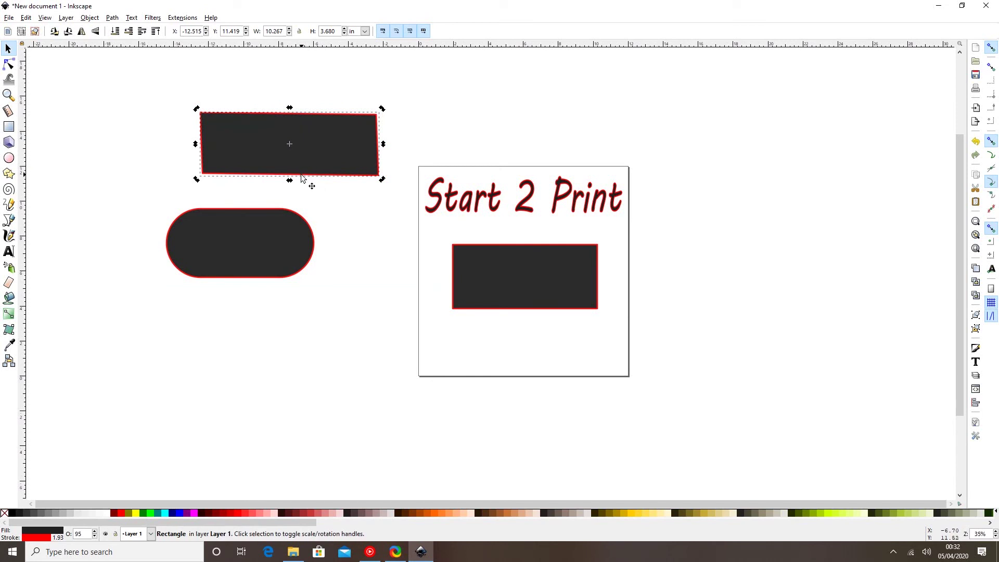
pyautogui.moveTo(297, 179); pyautogui.dragTo(294, 179)
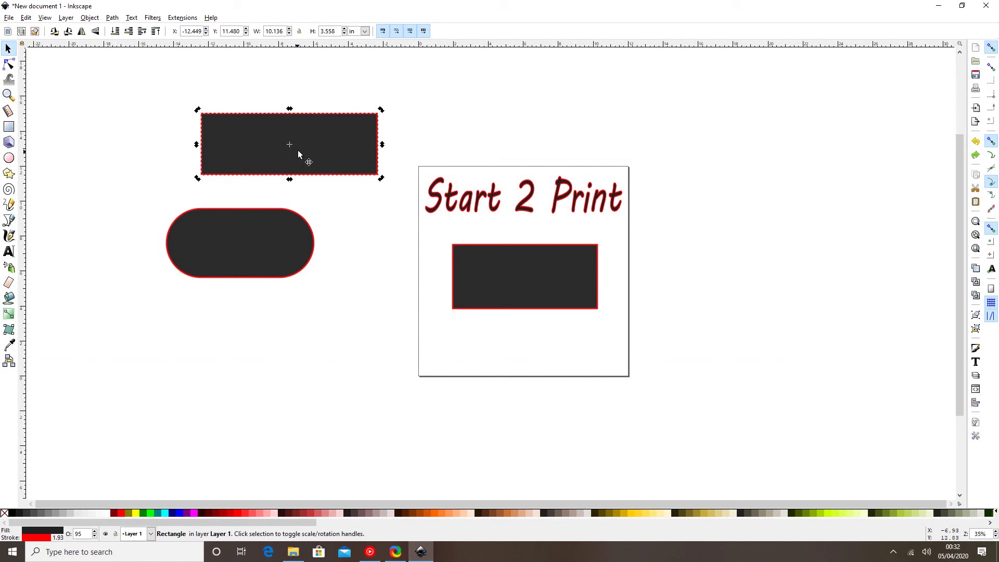
# - Relocate the upper rectangle's rotation centre onto the page and then outside it, rotating the rectangle about each pivot
pyautogui.moveTo(299, 141); pyautogui.dragTo(539, 219)
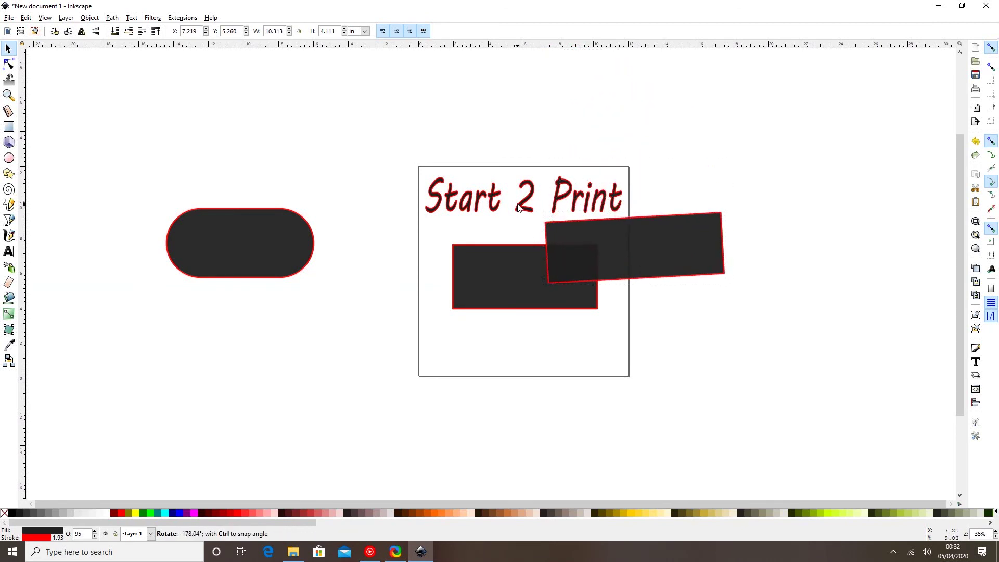
pyautogui.moveTo(550, 222); pyautogui.dragTo(705, 100)
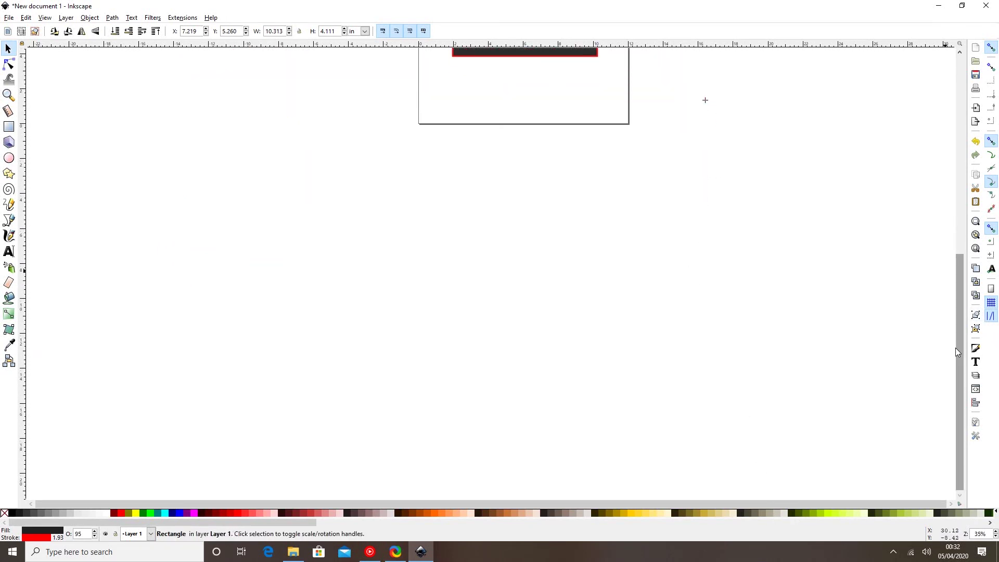
pyautogui.moveTo(958, 354); pyautogui.dragTo(962, 203)
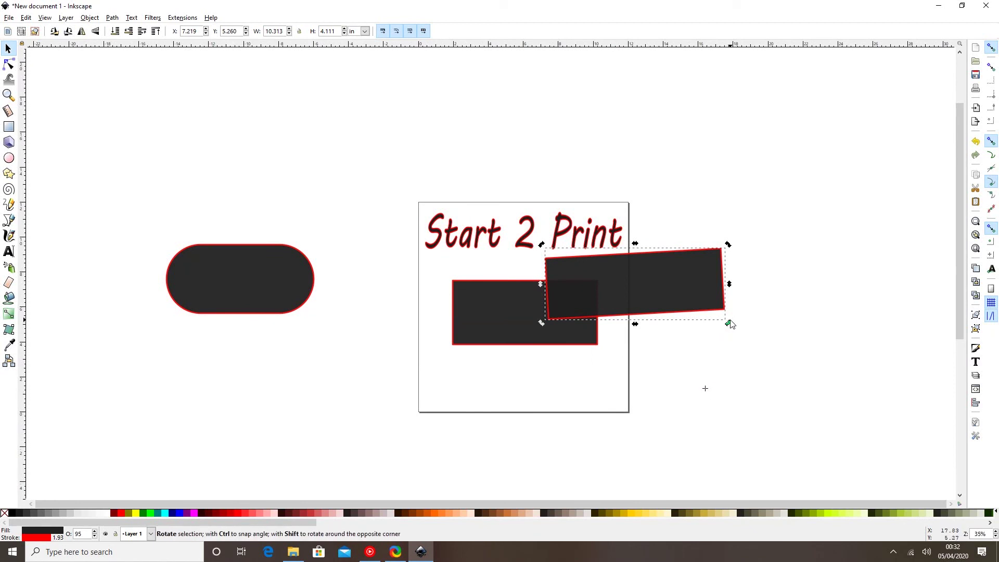
pyautogui.moveTo(729, 328)
pyautogui.mouseDown()
pyautogui.moveTo(747, 368)
pyautogui.moveTo(720, 419)
pyautogui.moveTo(693, 410)
pyautogui.moveTo(680, 352)
pyautogui.moveTo(736, 321)
pyautogui.mouseUp()
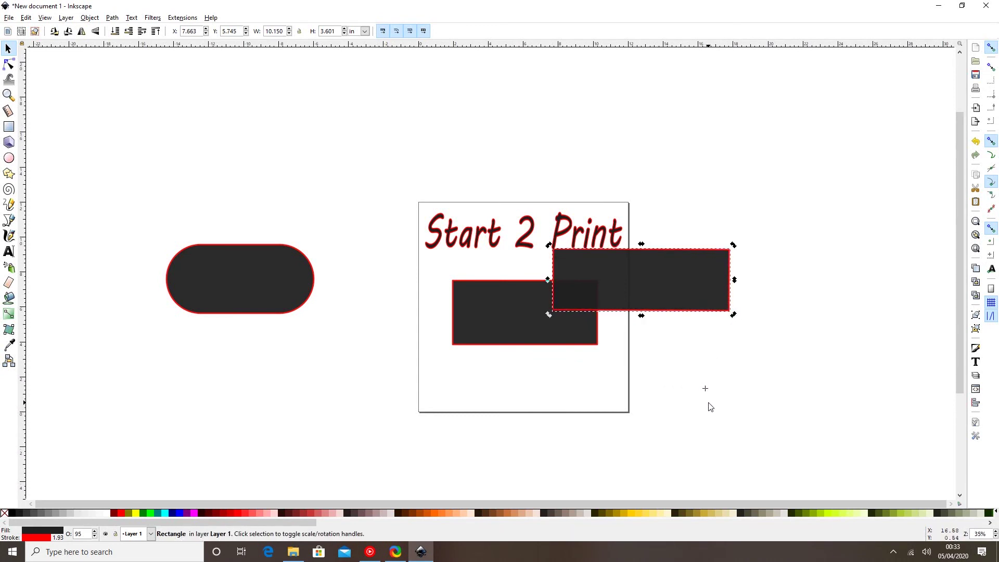
# - Move the rotation centre back onto the rectangle, rotate it nearly upright and place it right of the page at about X 15.13 in, Y 3.67 in
pyautogui.moveTo(705, 389); pyautogui.dragTo(634, 278)
pyautogui.moveTo(737, 252); pyautogui.dragTo(717, 260)
pyautogui.click(800, 358)
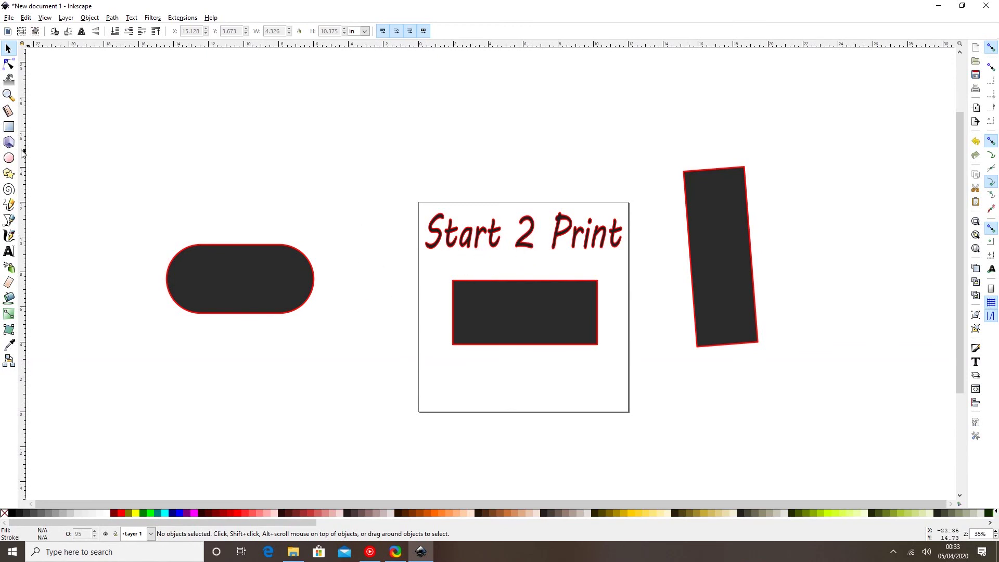
# - Add the text "Start 2 Print" in 30 pt sans-serif above the page's upper-left corner
pyautogui.click(8, 251)
pyautogui.click(376, 154)
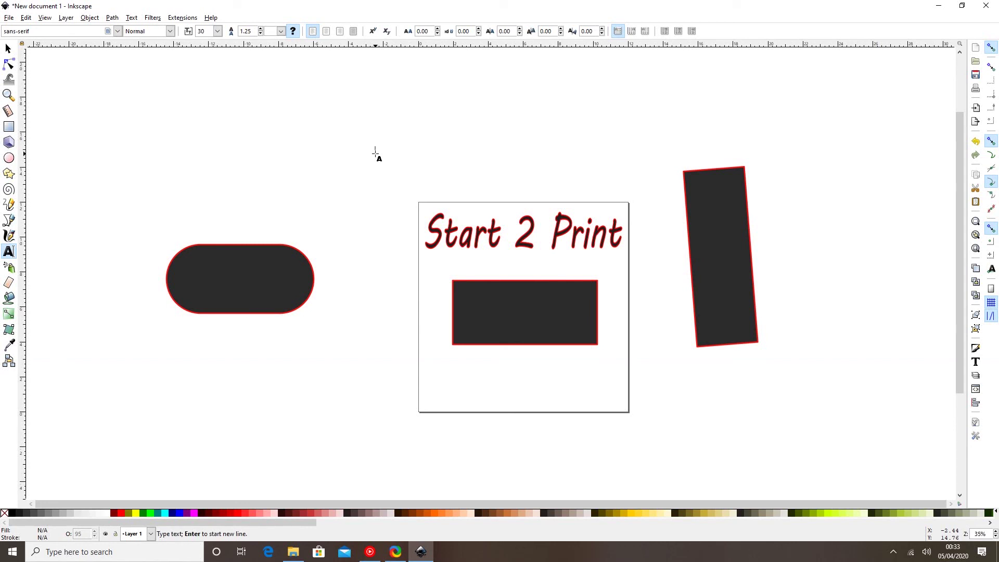
pyautogui.write('Sta')
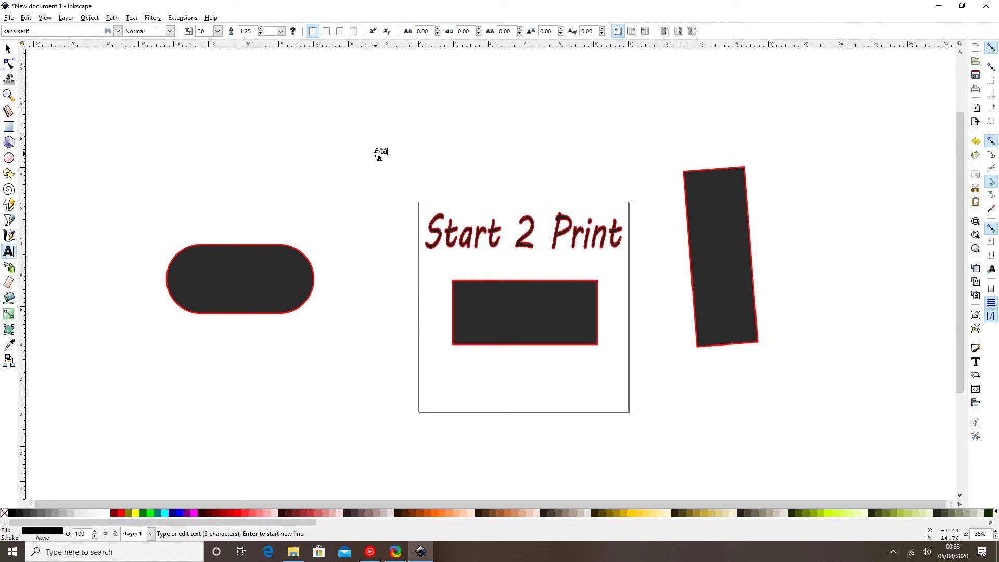
pyautogui.write('rt 2 Print')
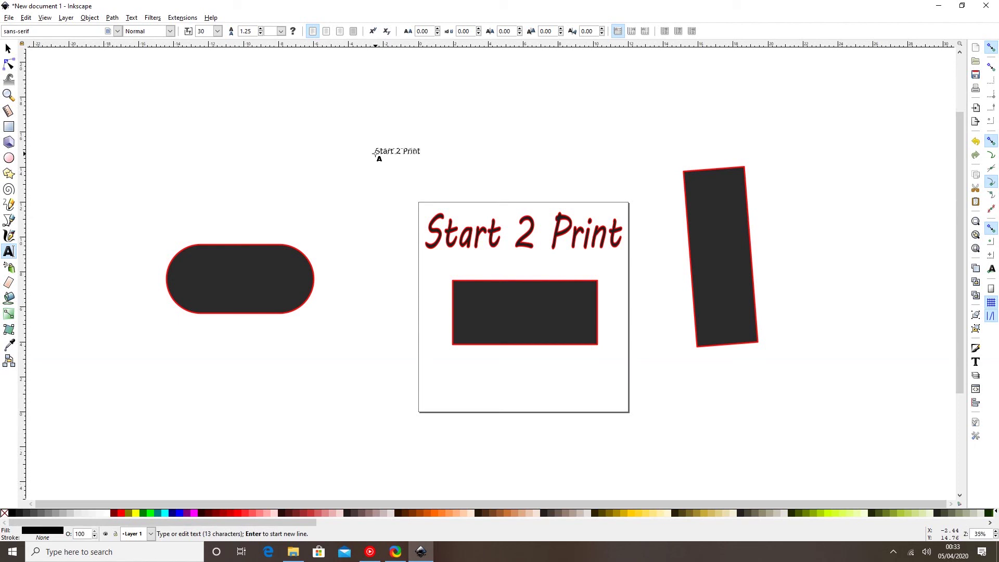
# - Enlarge the new text to about 8.04 by 2.40 in, move it to about X -5.51 in, Y 13.27 in, and deselect it
pyautogui.click(8, 48)
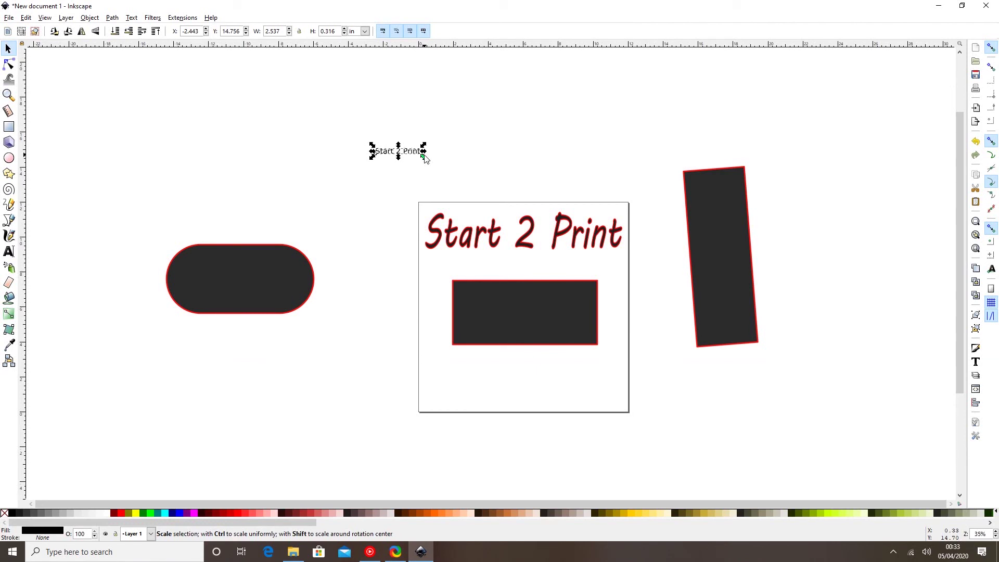
pyautogui.moveTo(423, 157); pyautogui.dragTo(519, 194)
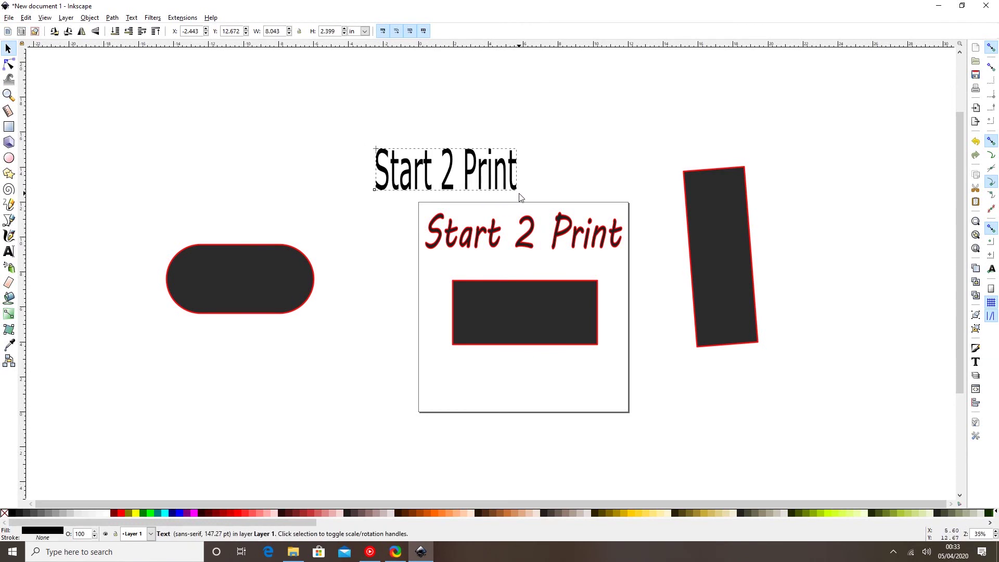
pyautogui.moveTo(476, 170); pyautogui.dragTo(422, 159)
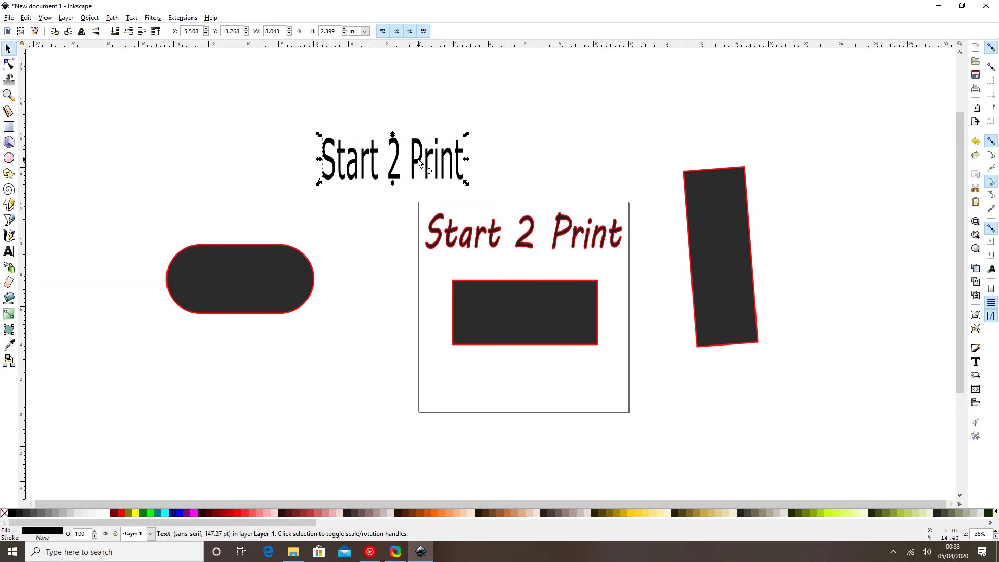
pyautogui.click(114, 179)
# - Draw a rectangle about 9.61 by 3.36 in left of the plain black text and set its stroke width to 0 in
pyautogui.click(9, 126)
pyautogui.moveTo(64, 133); pyautogui.dragTo(232, 192)
pyautogui.rightClick(226, 180)
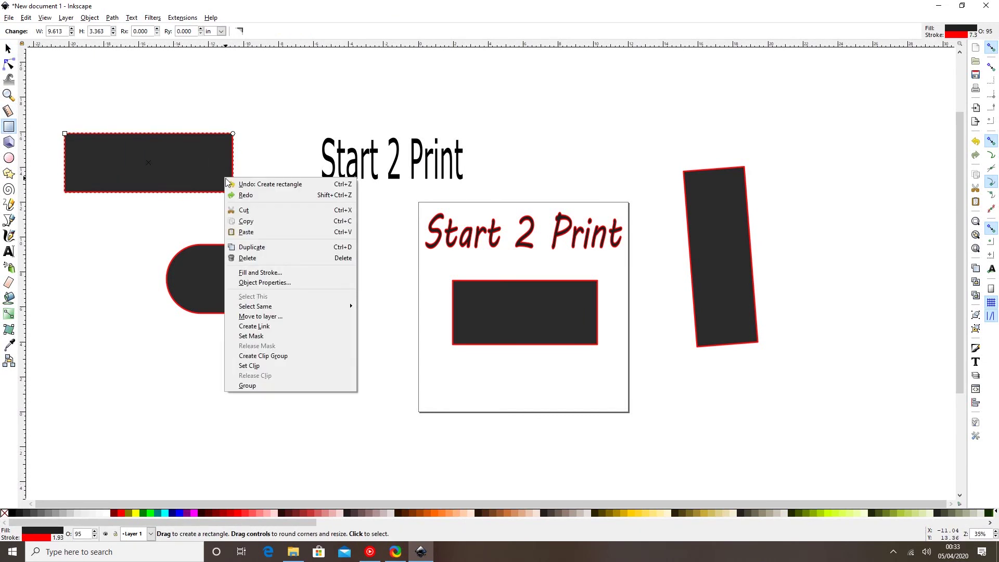
pyautogui.click(256, 273)
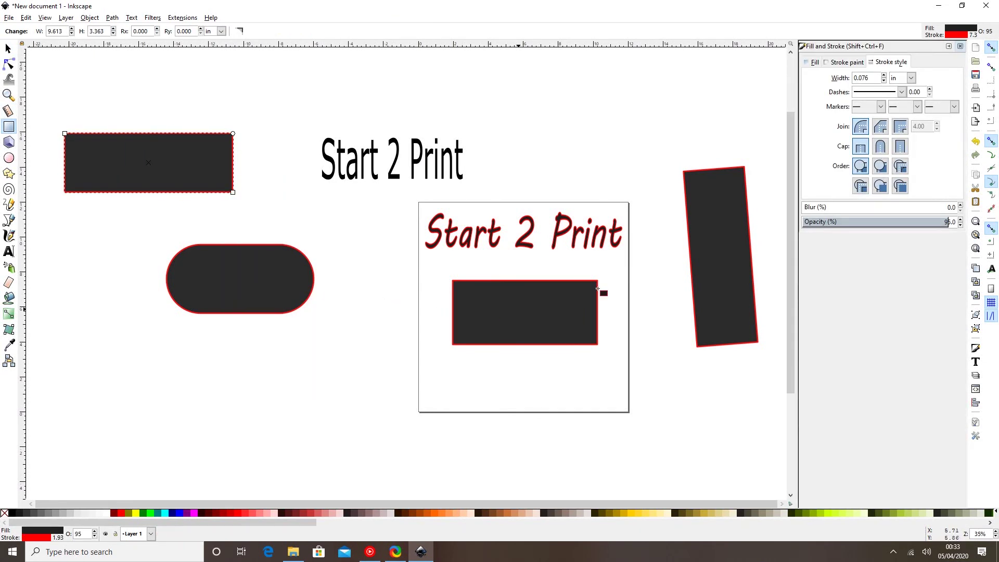
pyautogui.click(884, 81)
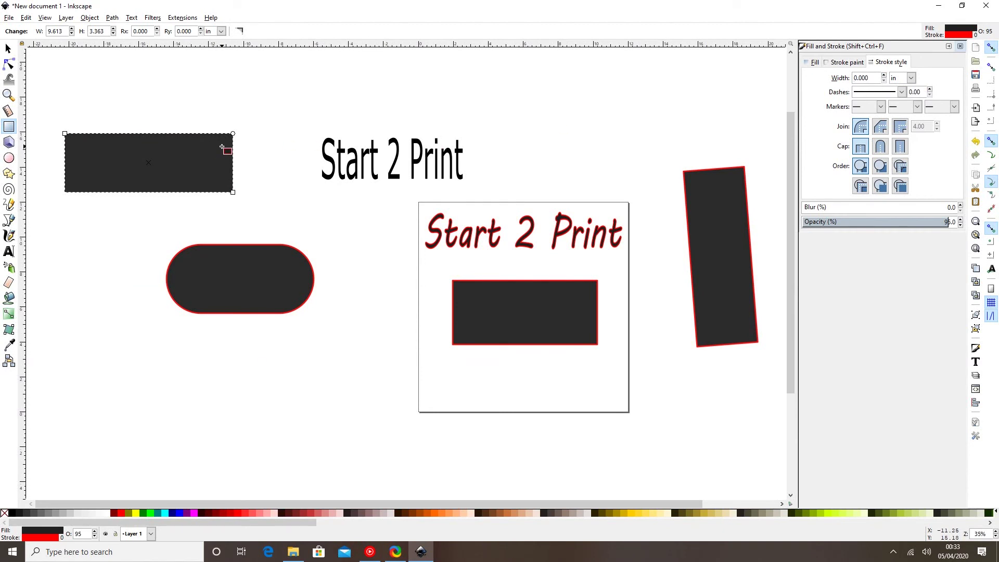
pyautogui.click(252, 136)
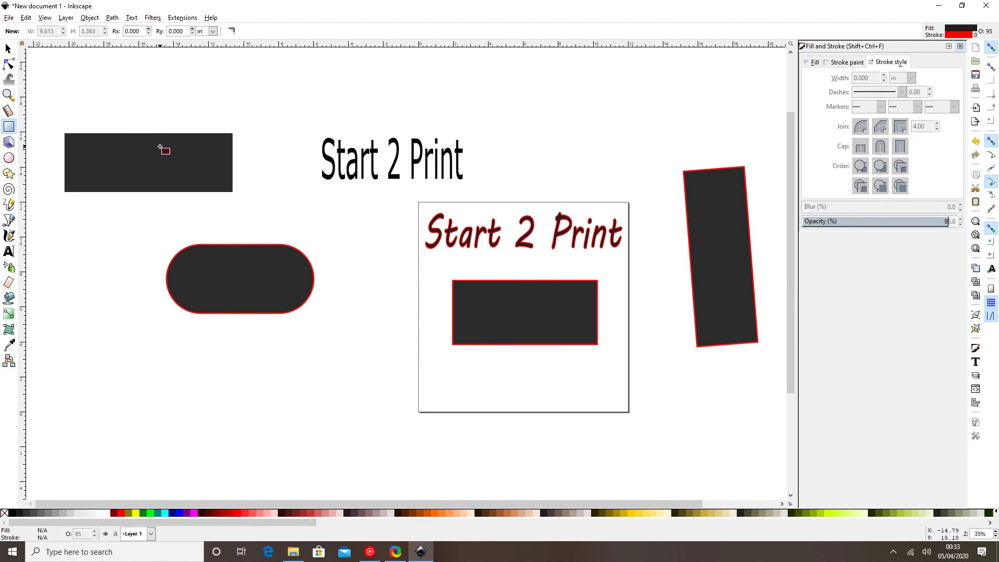
# - Move the strokeless rectangle above the page to about X 4.44 in, Y 15.74 in
pyautogui.click(8, 48)
pyautogui.moveTo(98, 141); pyautogui.dragTo(533, 100)
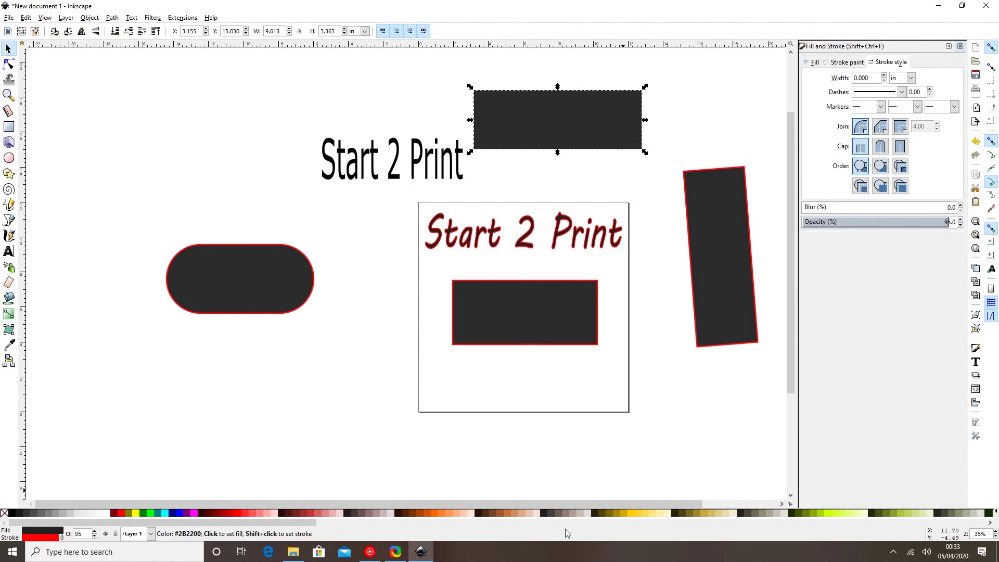
pyautogui.moveTo(425, 503); pyautogui.dragTo(485, 503)
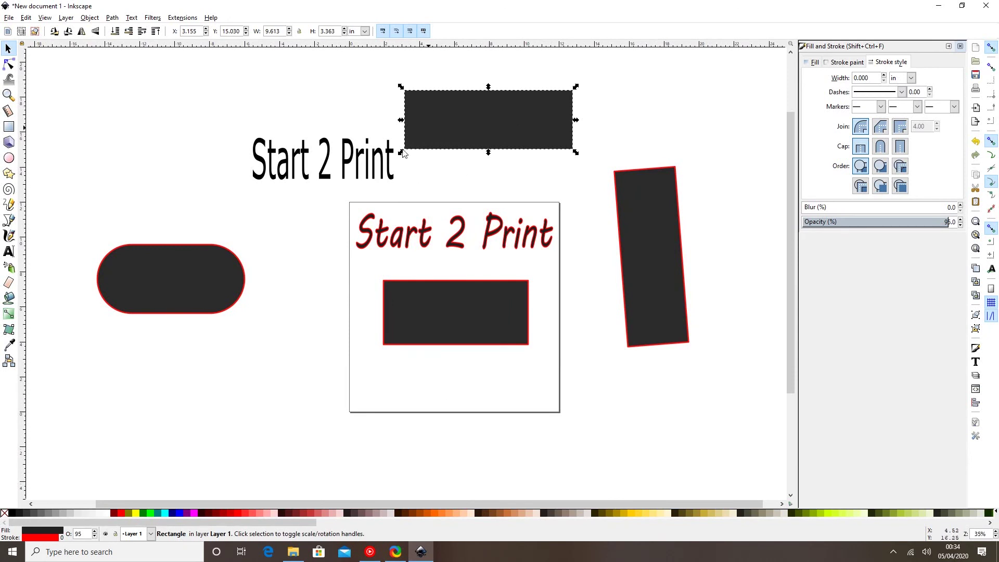
pyautogui.moveTo(467, 119); pyautogui.dragTo(490, 106)
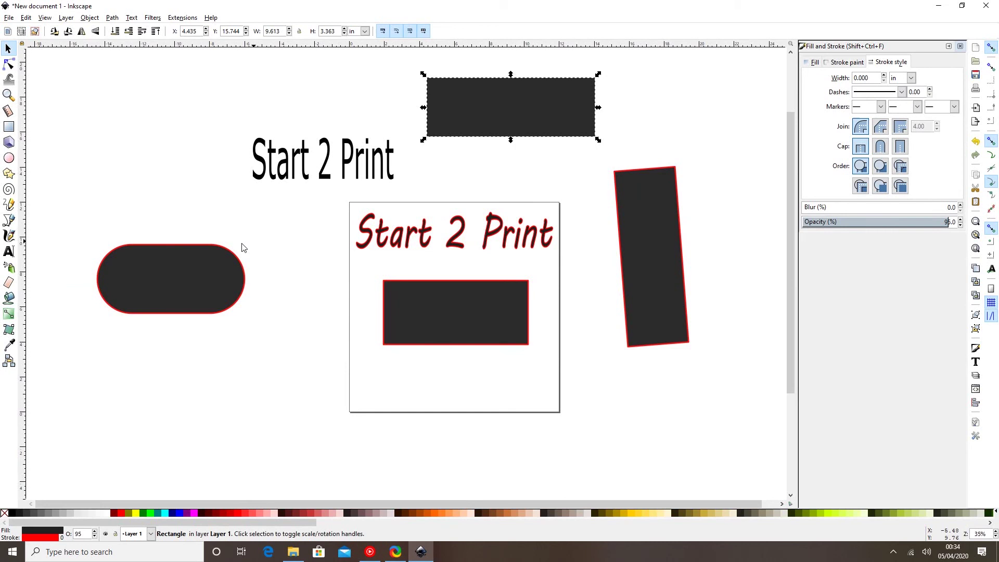
# - Skew the strokeless rectangle to about 9.96 by 3.42 in, move it to about X 3.94 in, Y 13.72 in, and close the Fill and Stroke settings
pyautogui.click(556, 99)
pyautogui.moveTo(599, 108); pyautogui.dragTo(598, 105)
pyautogui.moveTo(513, 146)
pyautogui.mouseDown()
pyautogui.moveTo(524, 145)
pyautogui.moveTo(486, 151)
pyautogui.moveTo(497, 161)
pyautogui.moveTo(531, 133)
pyautogui.moveTo(523, 152)
pyautogui.mouseUp()
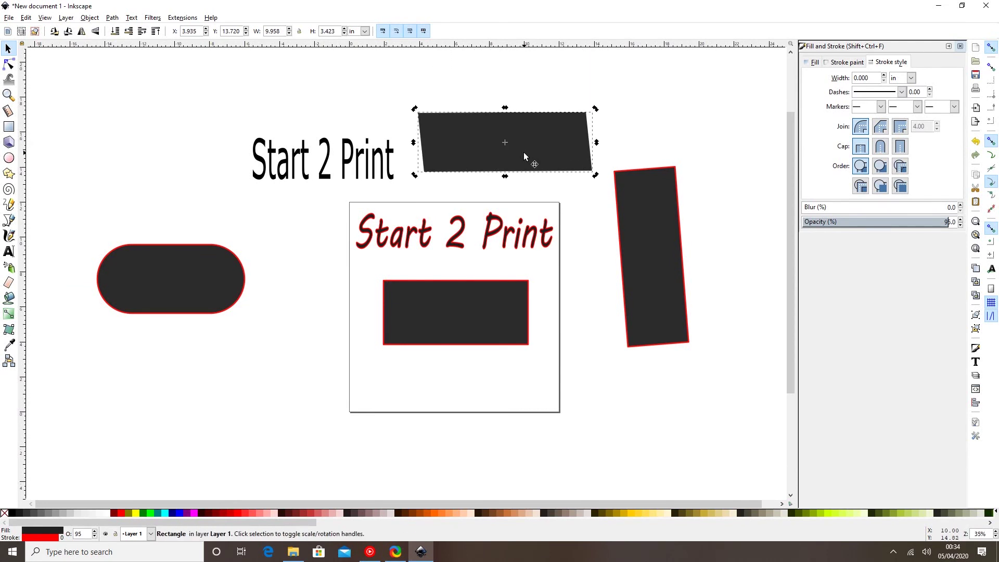
pyautogui.click(960, 46)
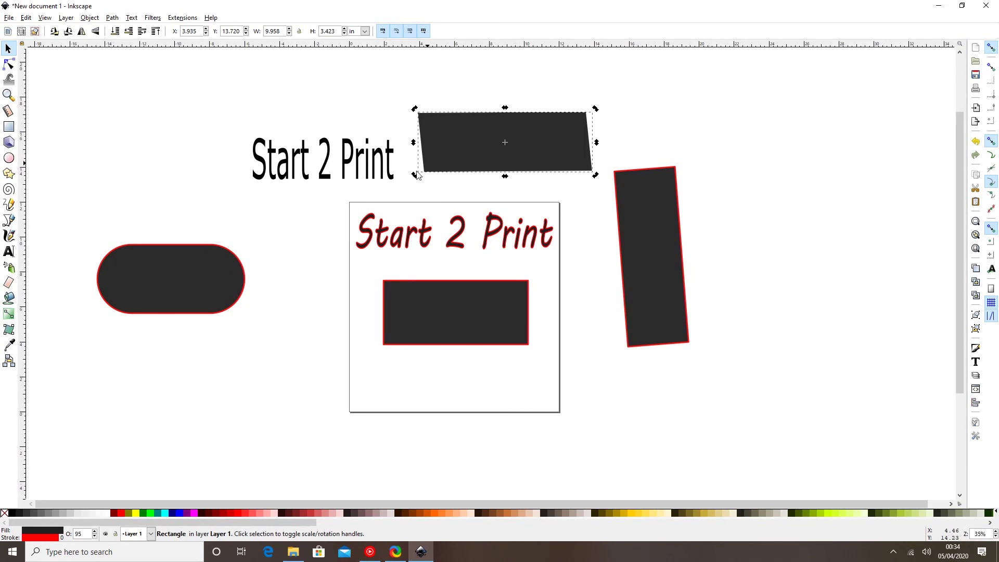
# - Move the plain black text to about X -8.93 in, Y 13.95 in and flip it horizontally twice
pyautogui.moveTo(352, 158); pyautogui.dragTo(292, 147)
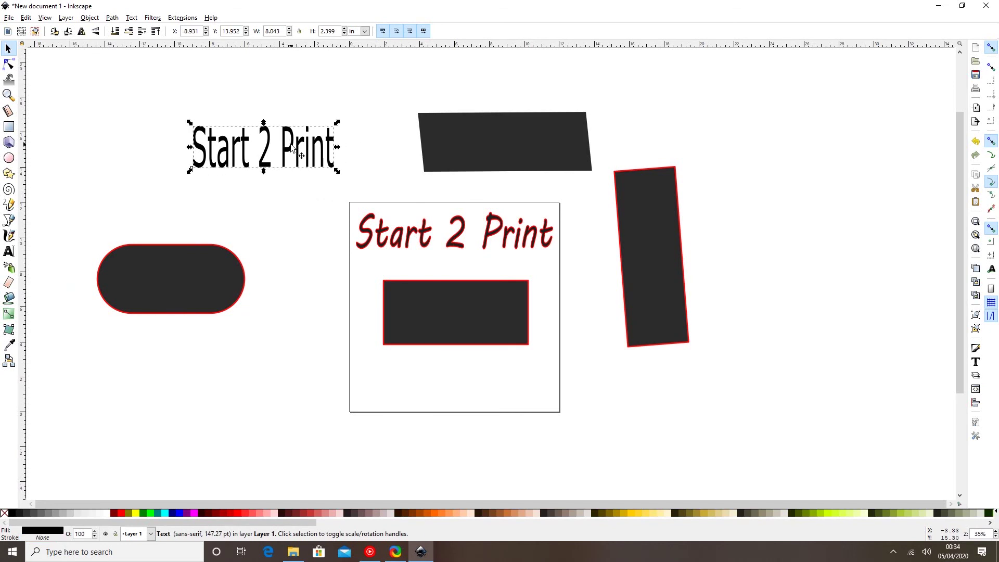
pyautogui.click(82, 32)
pyautogui.click(82, 32)
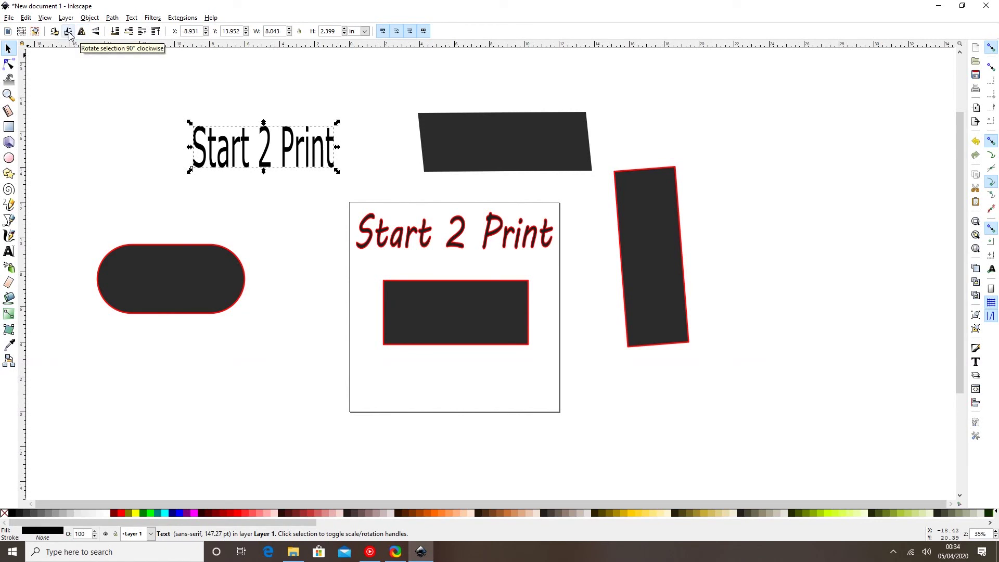
# - Rotate the plain black text a full turn clockwise and a full turn counter-clockwise in 90° increments
pyautogui.click(68, 32)
pyautogui.click(68, 31)
pyautogui.click(68, 32)
pyautogui.click(68, 32)
pyautogui.click(55, 32)
pyautogui.click(54, 32)
pyautogui.click(54, 32)
pyautogui.click(54, 32)
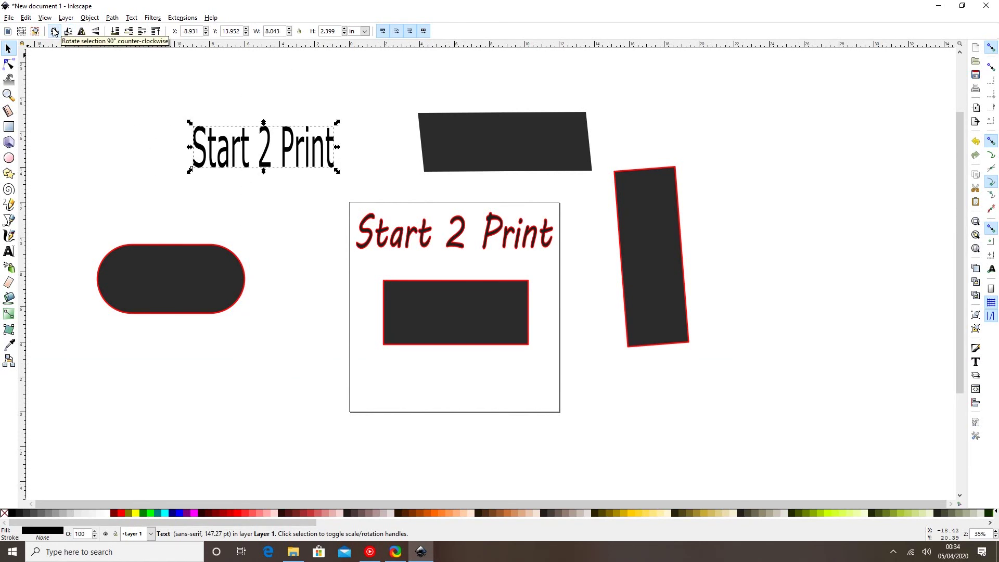
# - Flip the plain black text horizontally and back, and vertically and back
pyautogui.click(82, 32)
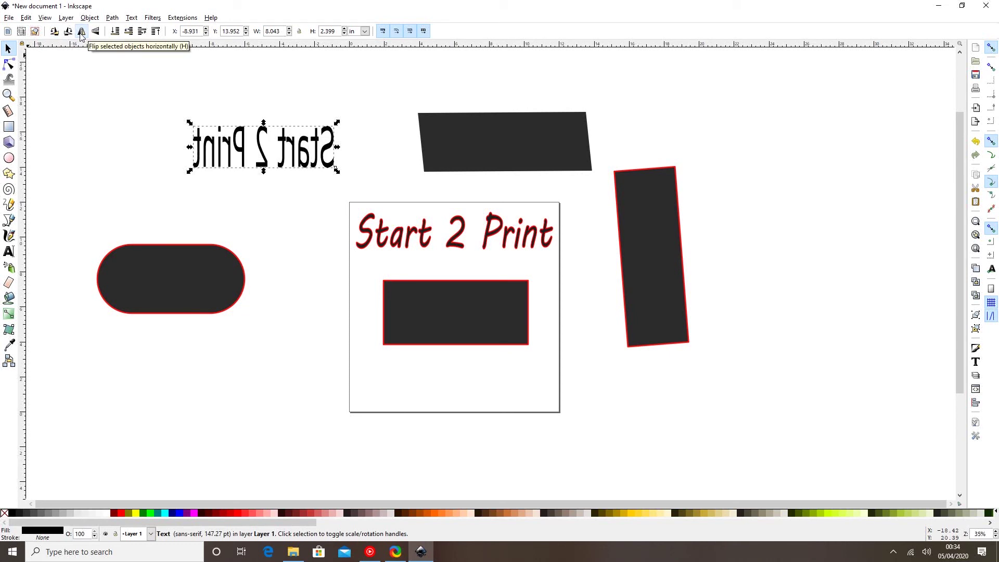
pyautogui.click(82, 32)
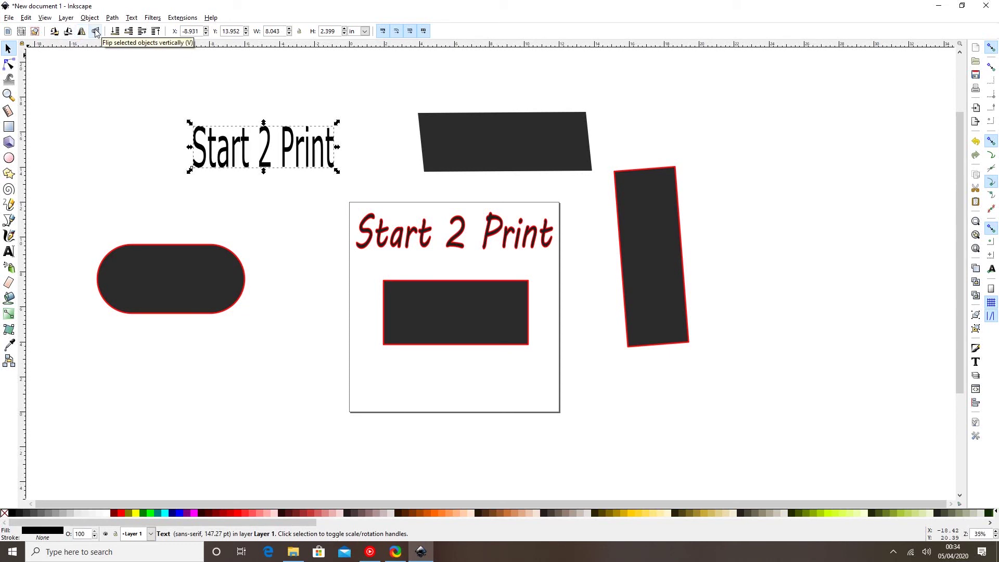
pyautogui.click(95, 31)
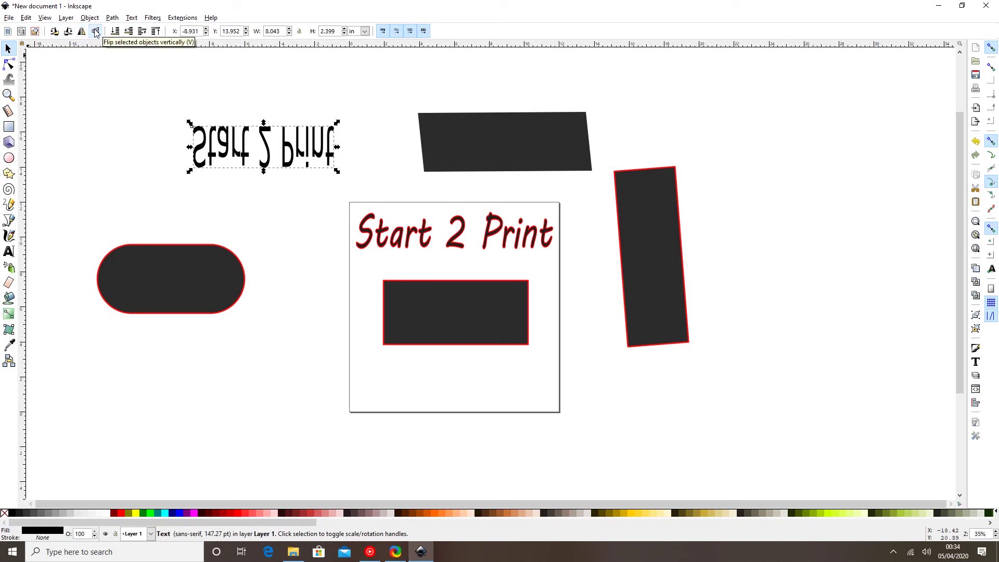
pyautogui.click(97, 34)
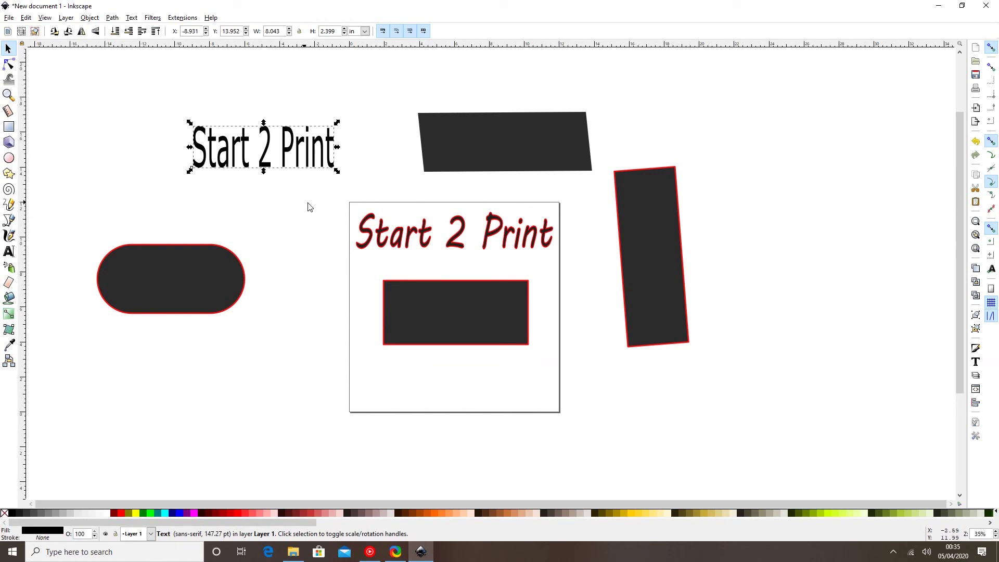
# - Close the document window
pyautogui.click(986, 5)
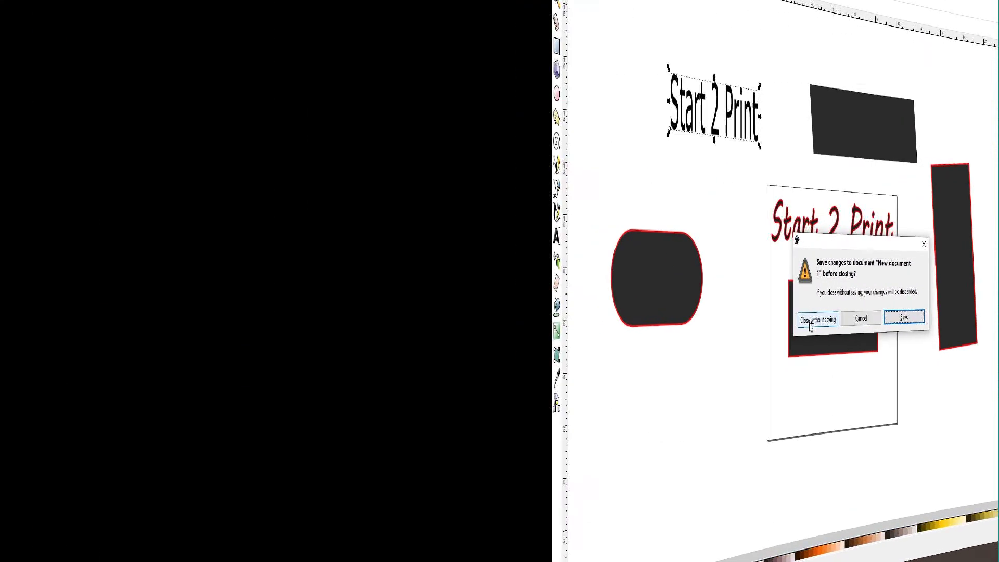